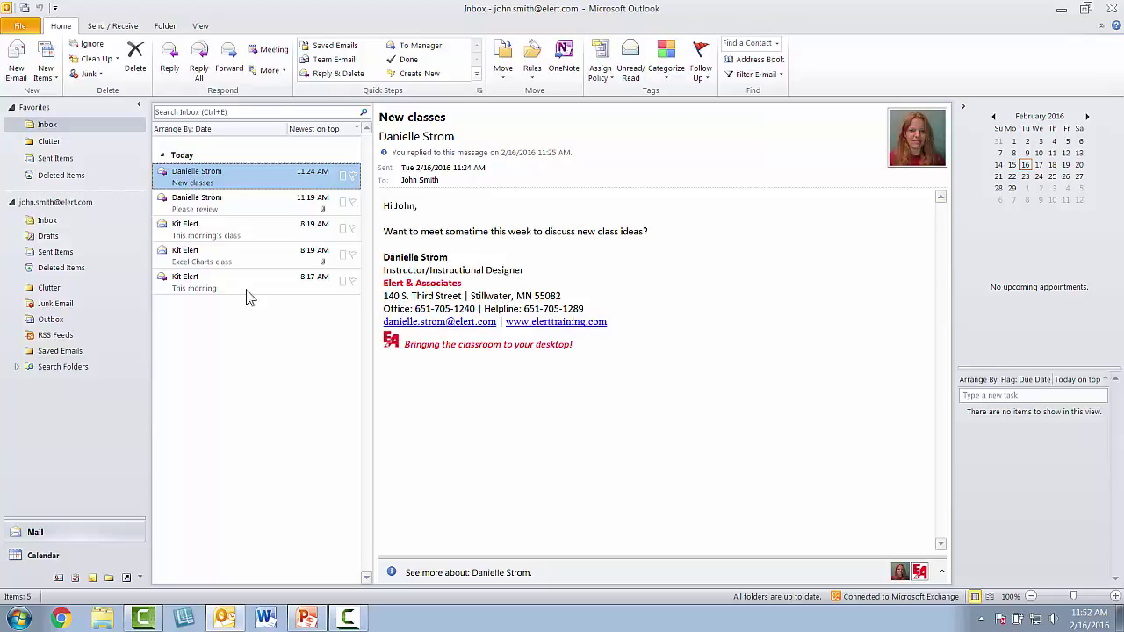
# - Filter the Inbox to messages that have attachments, and close the search
pyautogui.click(752, 75)
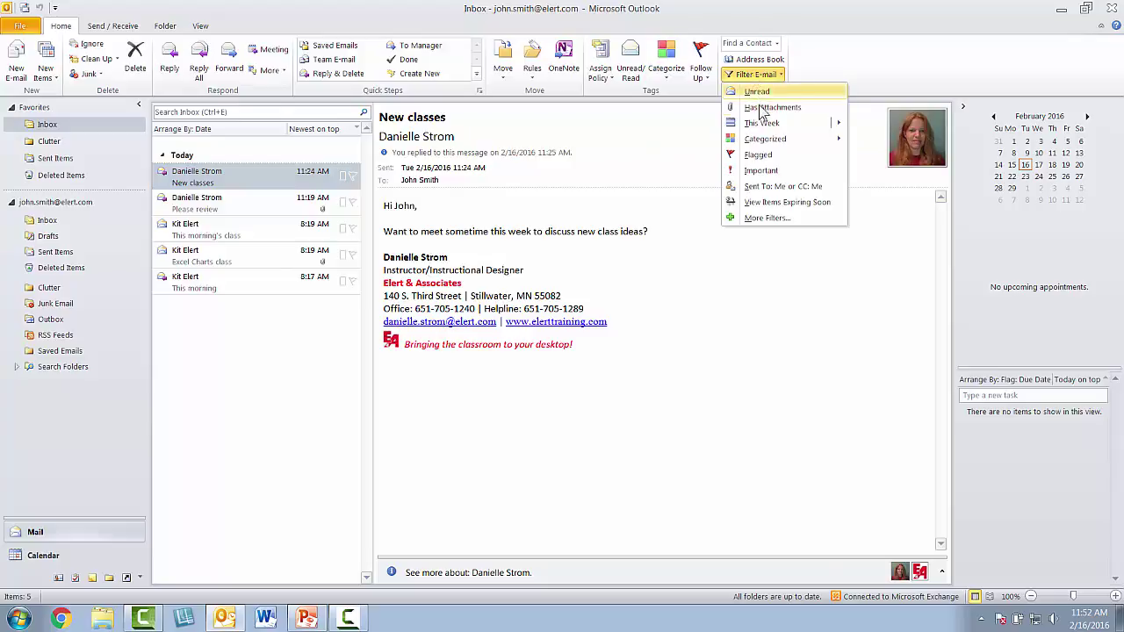
pyautogui.click(771, 107)
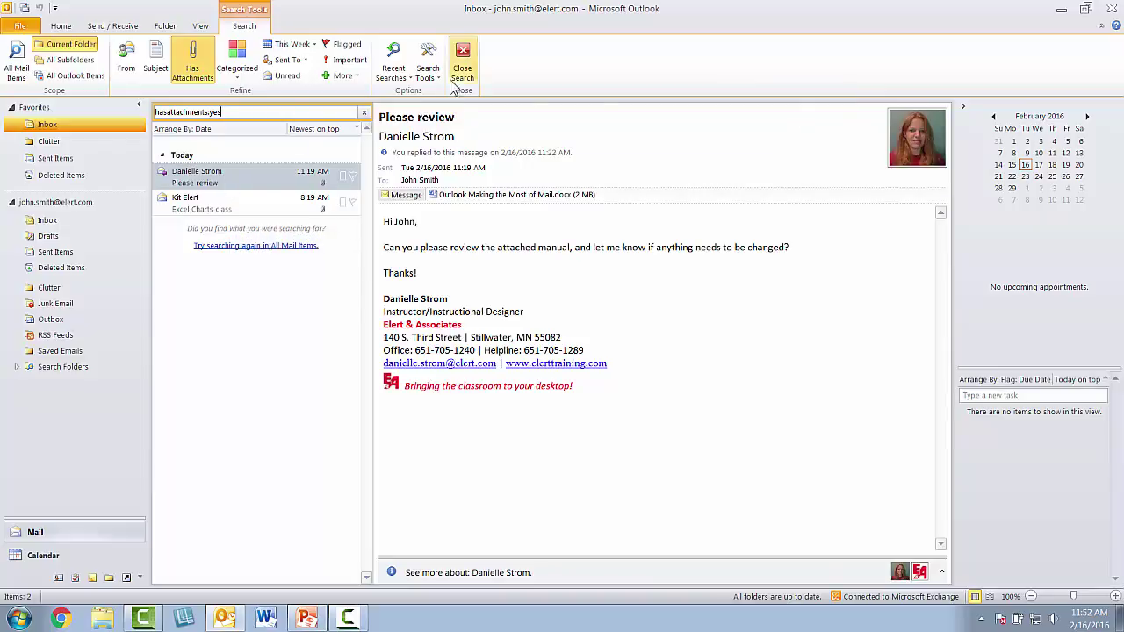
pyautogui.click(463, 56)
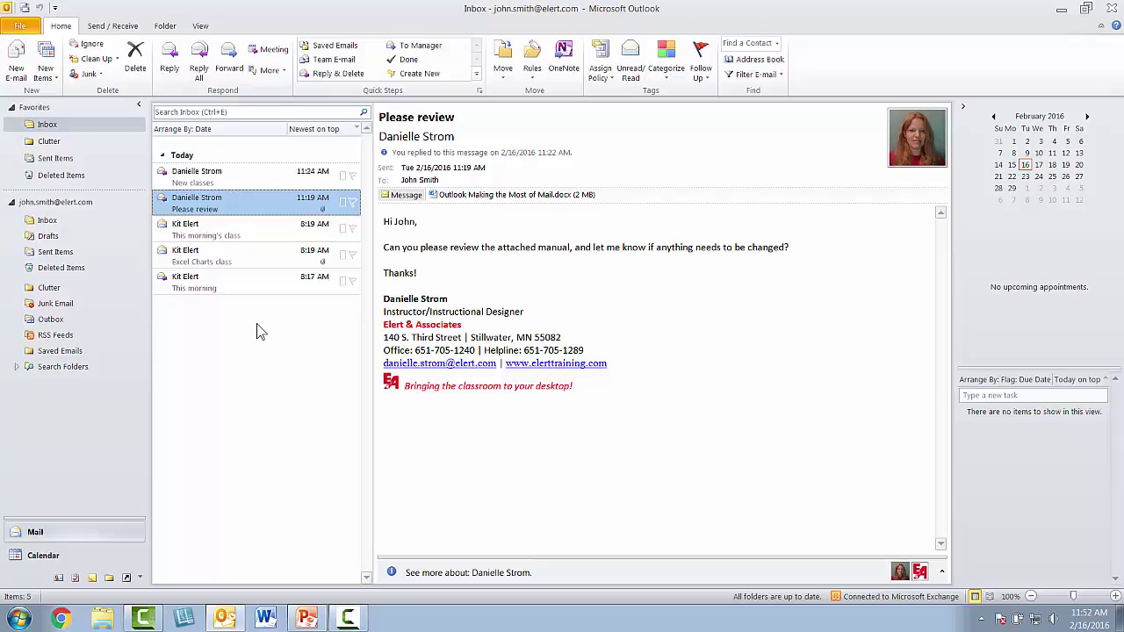
# - Filter for messages with attachments across all mail items, and close the search to return to the "New classes" message in the Inbox
pyautogui.click(747, 76)
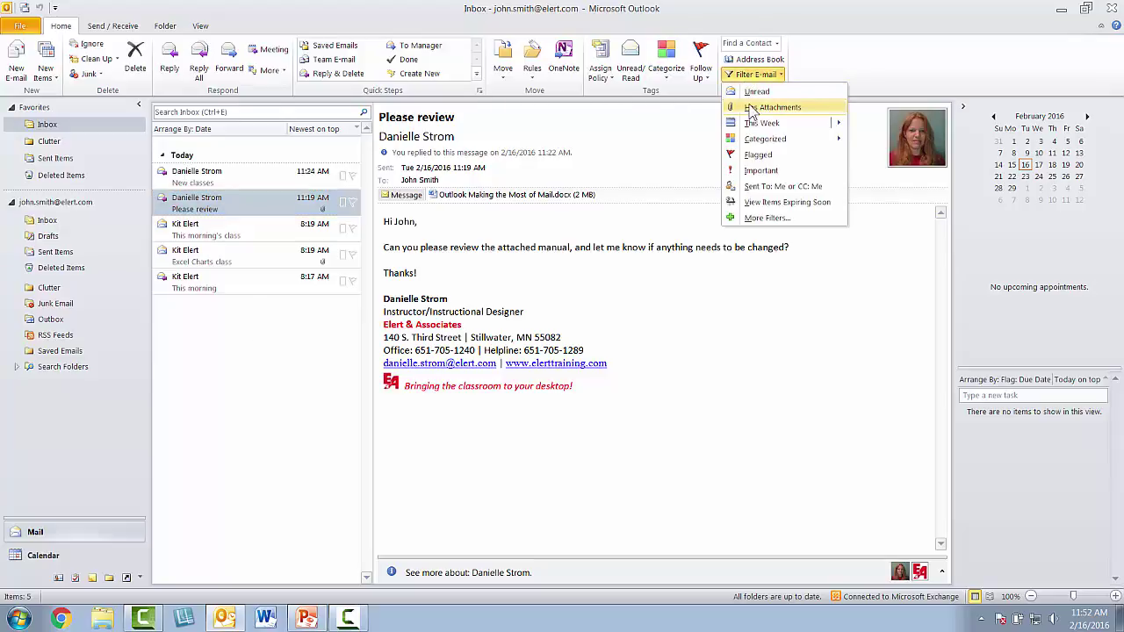
pyautogui.click(753, 108)
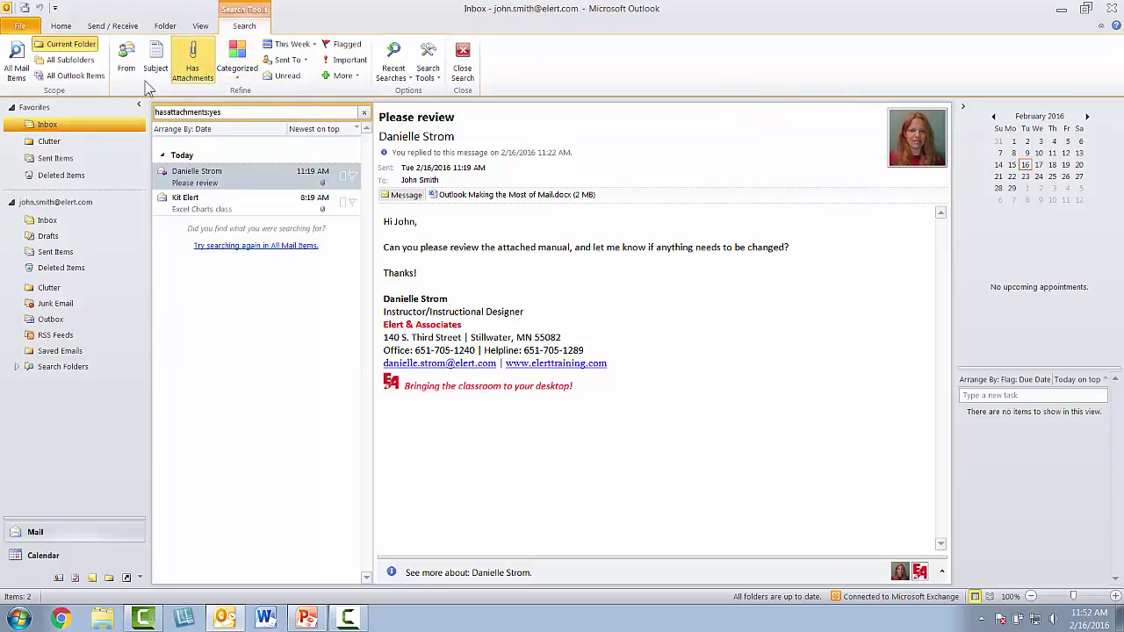
pyautogui.click(15, 71)
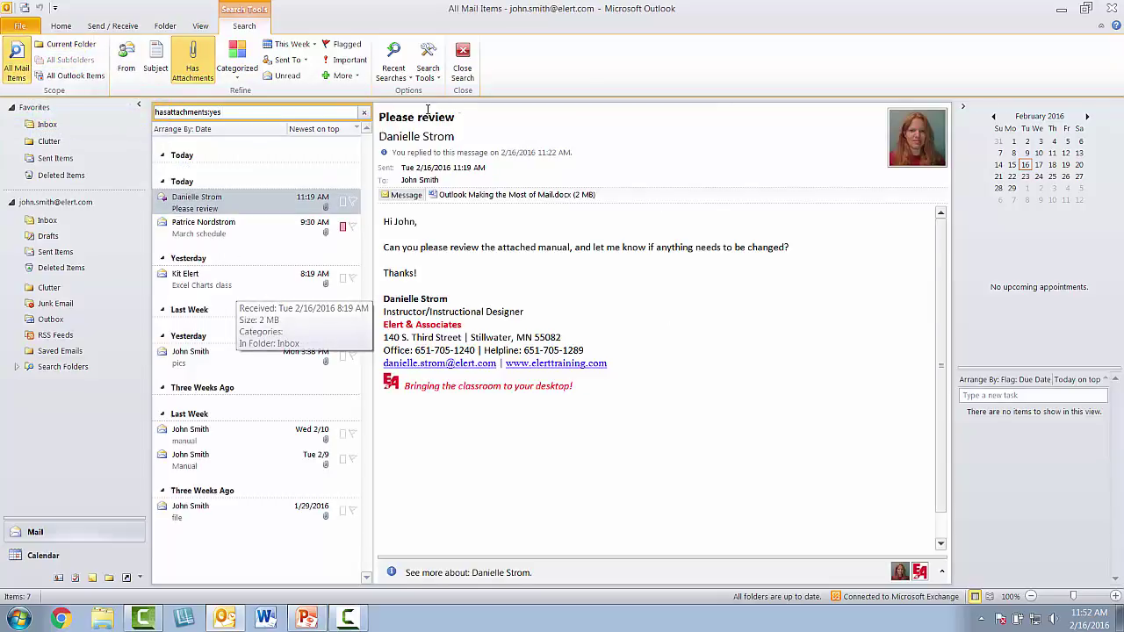
pyautogui.click(462, 62)
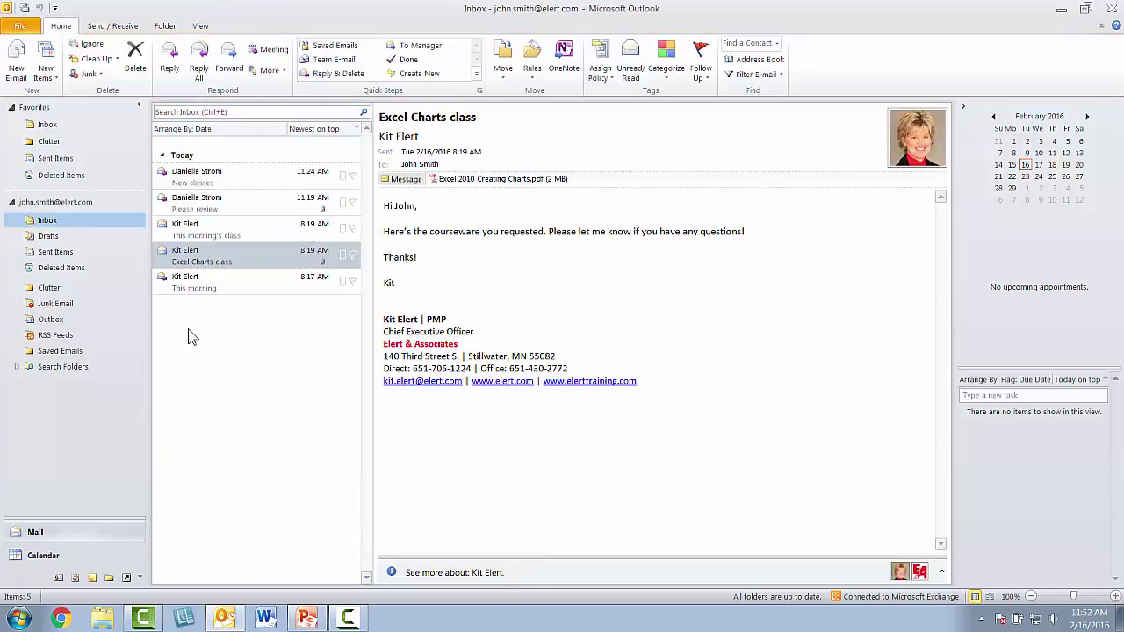
pyautogui.click(224, 181)
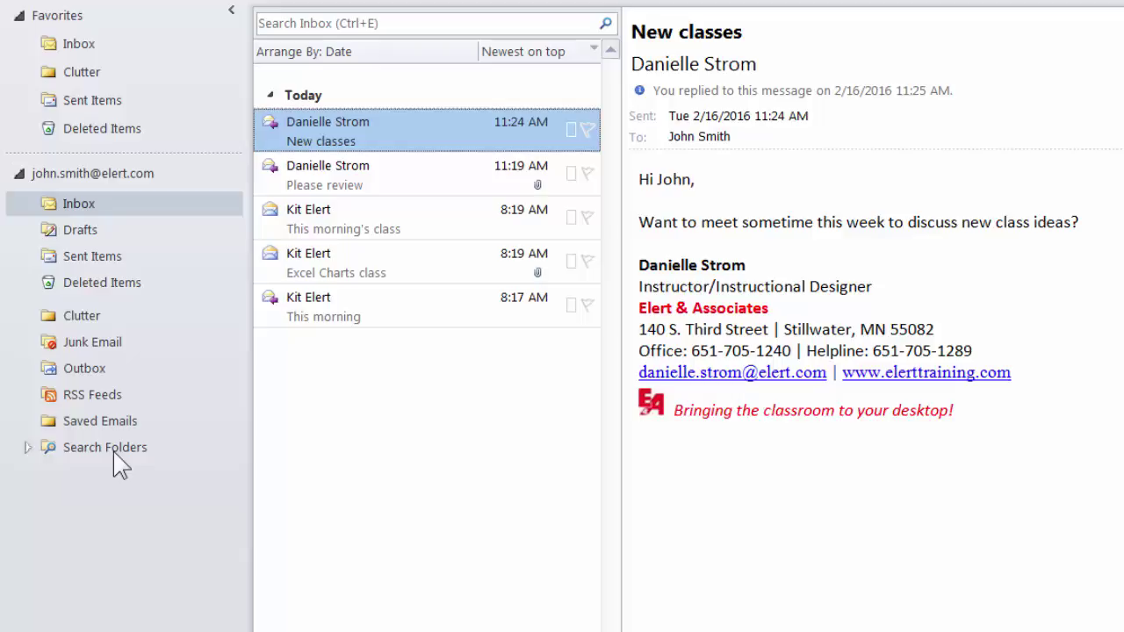
# - Expand Search Folders, view the Categorized Mail search folder, and return to the Inbox
pyautogui.click(27, 448)
pyautogui.click(155, 479)
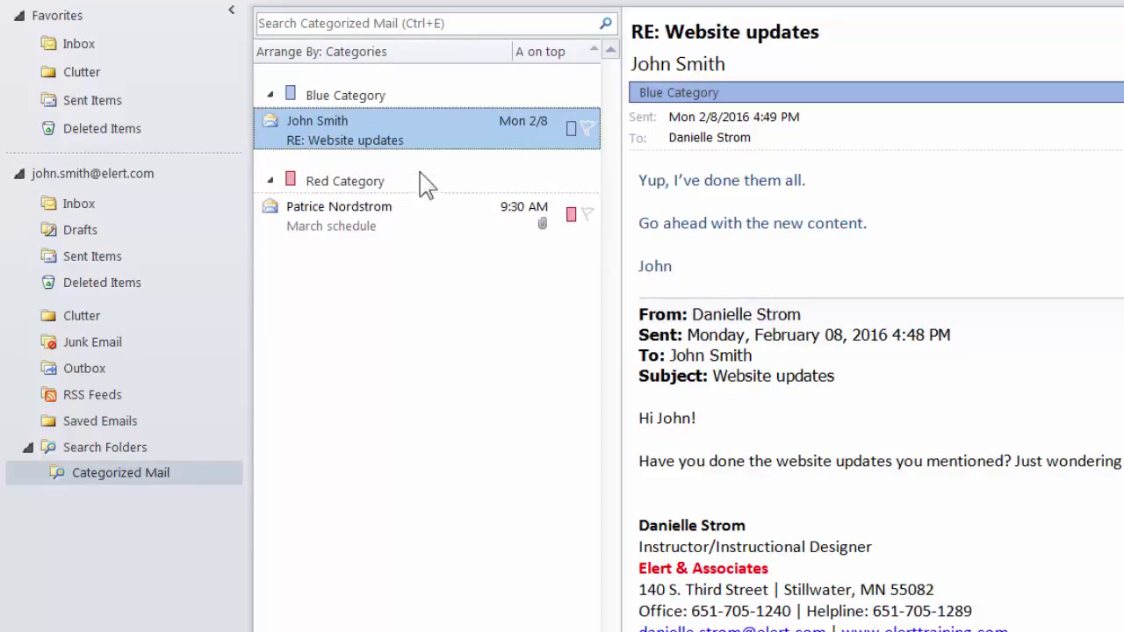
pyautogui.moveTo(419, 233)
pyautogui.click(70, 43)
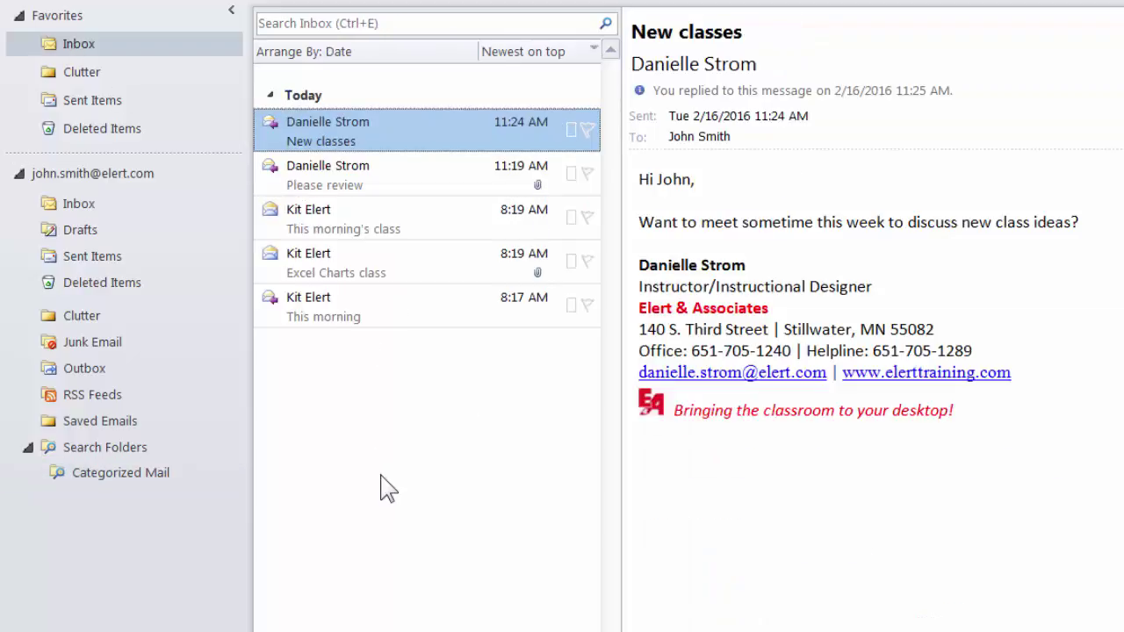
pyautogui.click(119, 474)
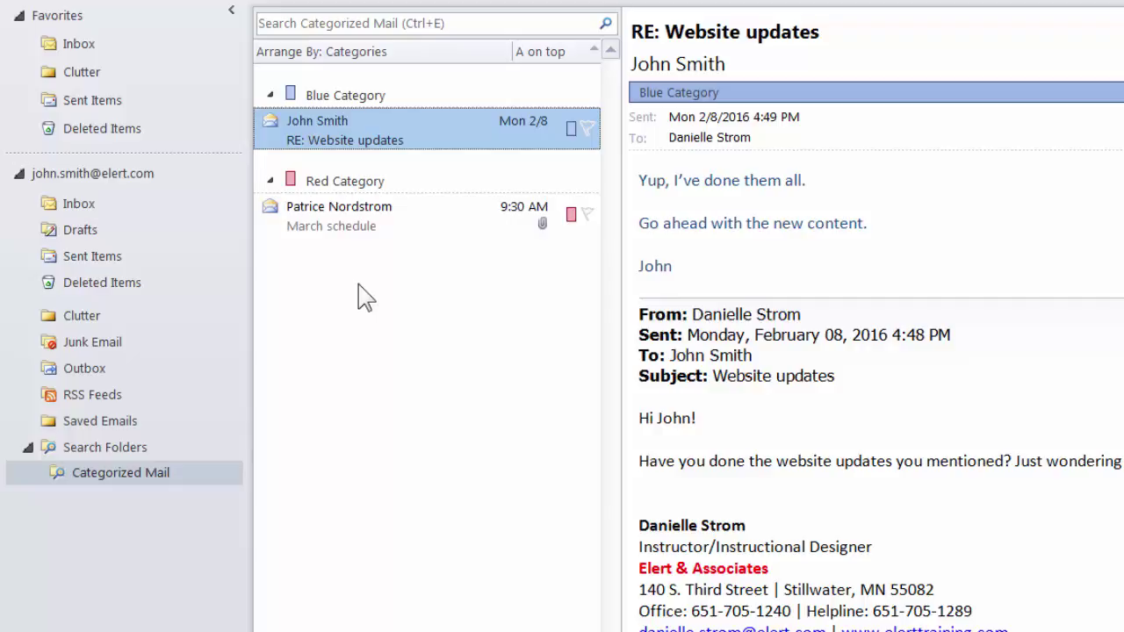
pyautogui.click(78, 46)
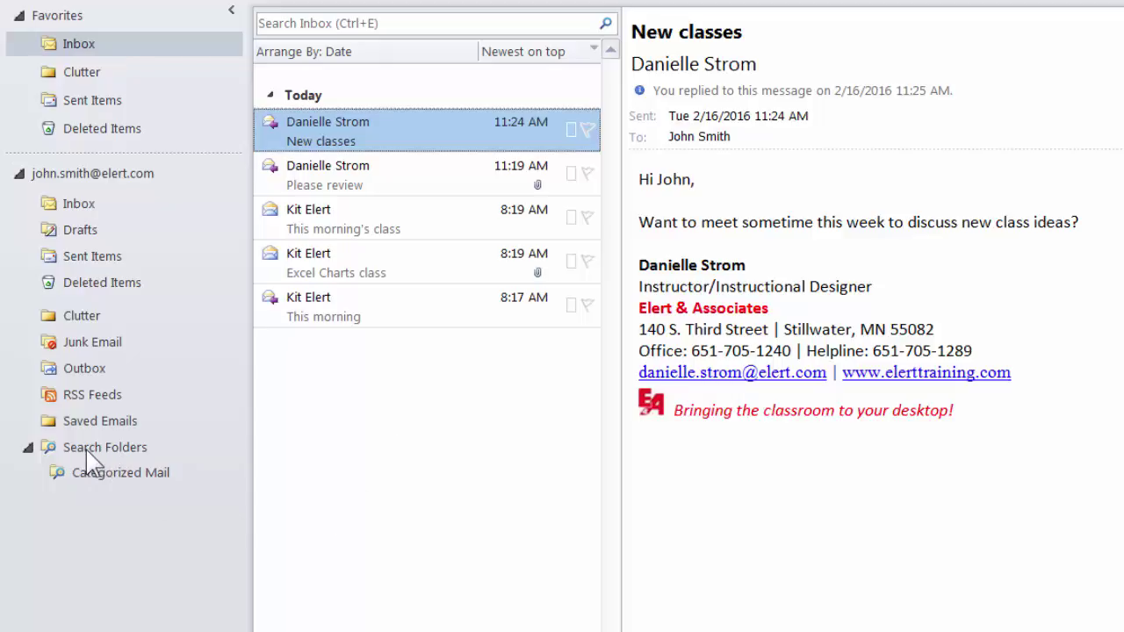
# - Start a new search folder and examine the predefined types for reading mail, people and lists, organizing mail, and custom criteria
pyautogui.rightClick(121, 456)
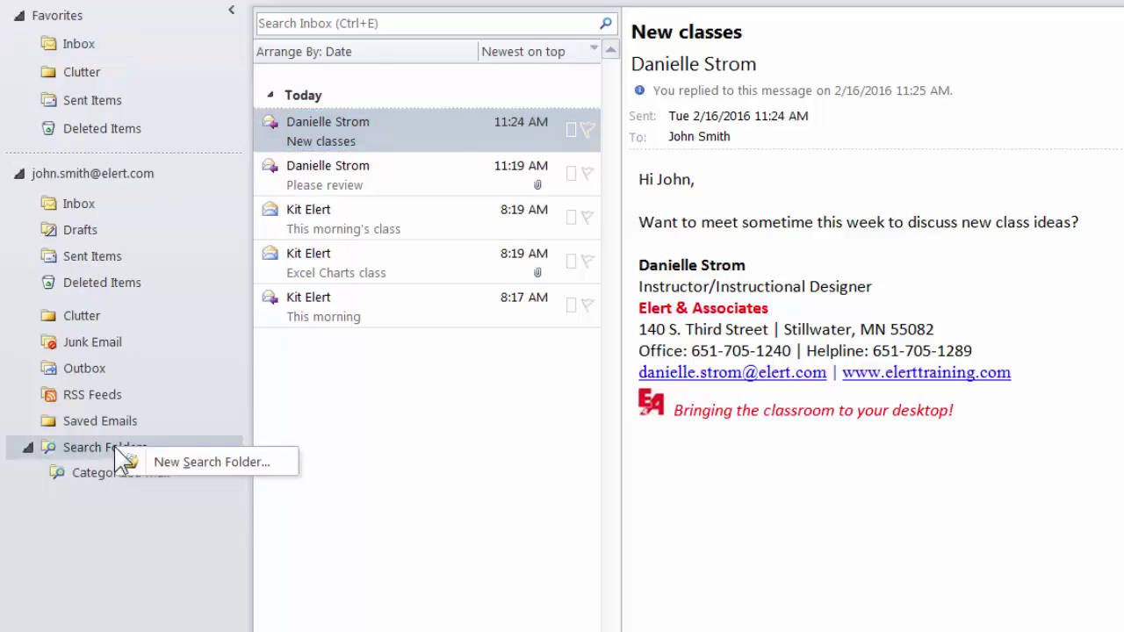
pyautogui.click(167, 463)
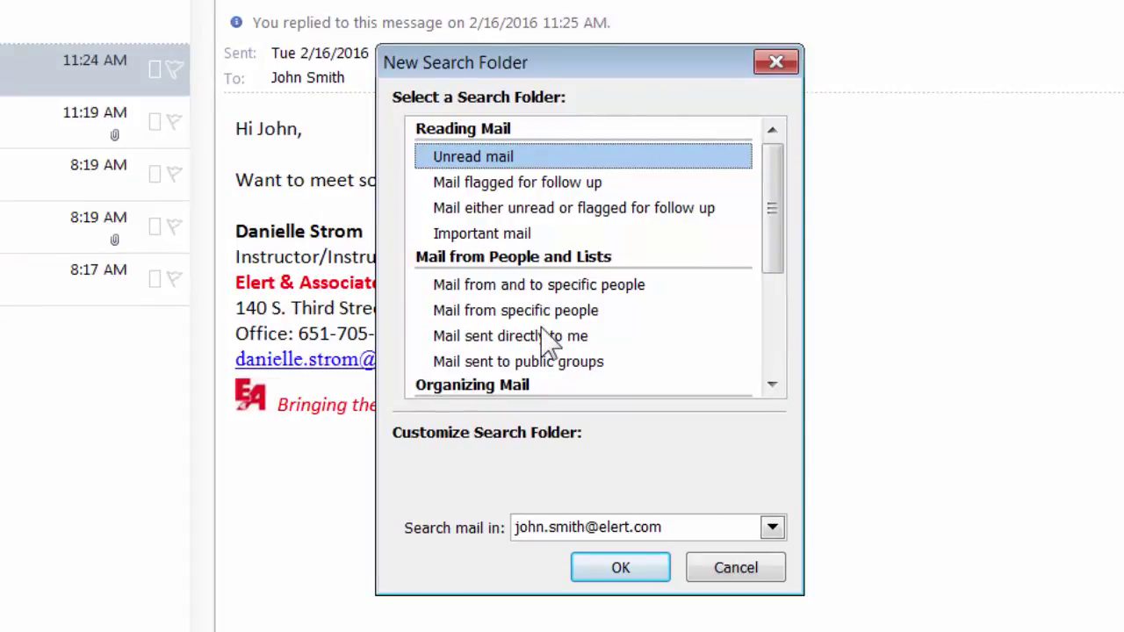
pyautogui.click(539, 188)
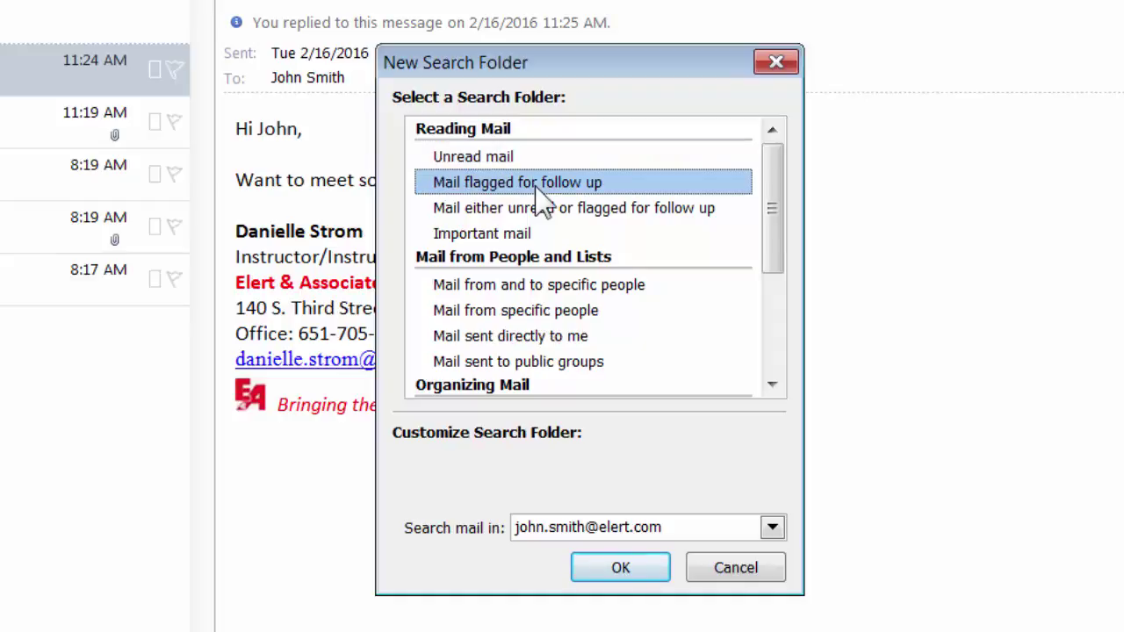
pyautogui.click(559, 214)
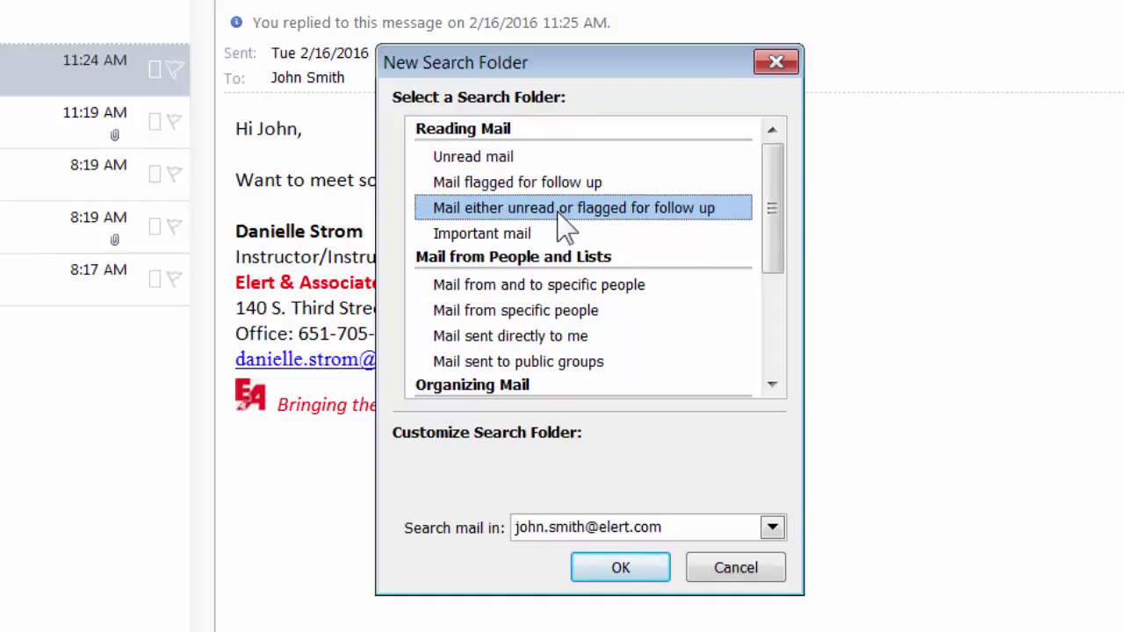
pyautogui.click(538, 237)
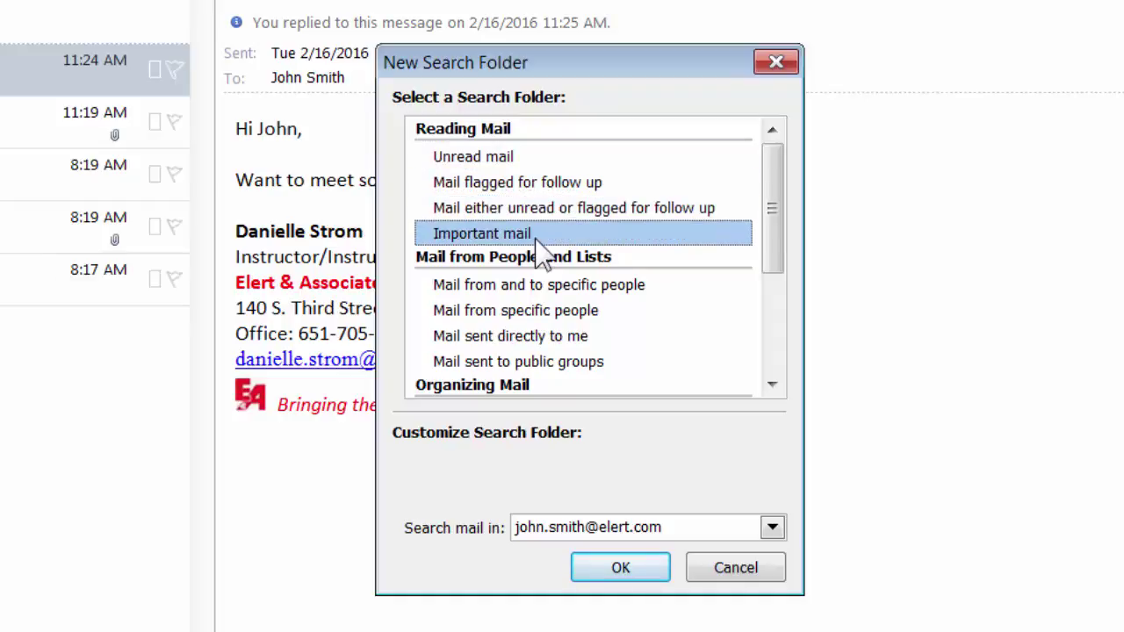
pyautogui.moveTo(773, 226); pyautogui.dragTo(746, 261)
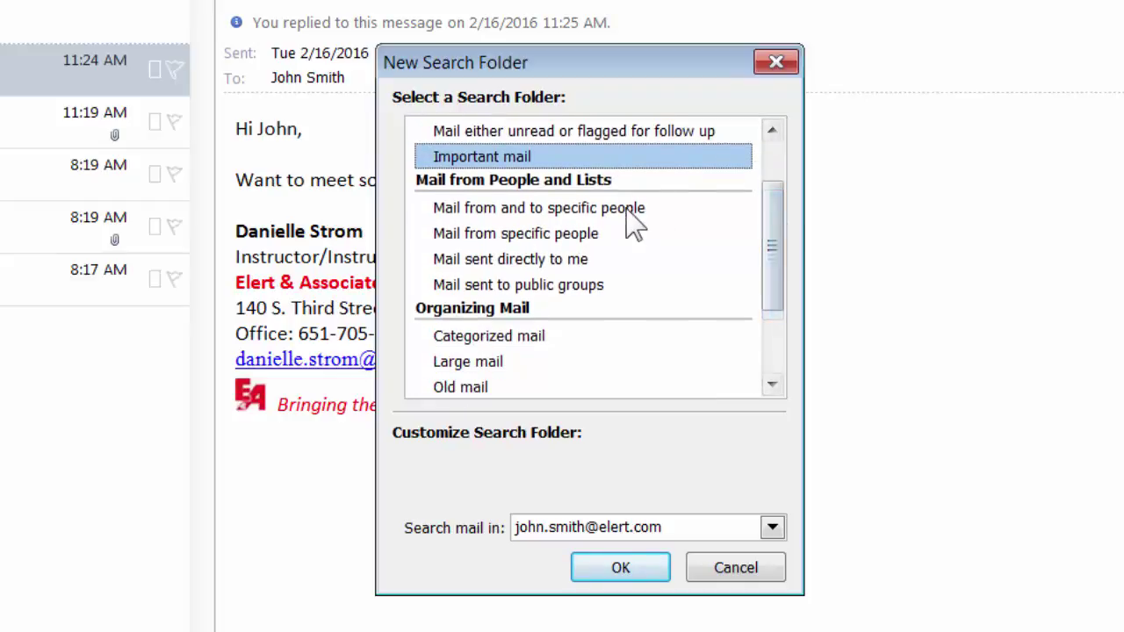
pyautogui.click(635, 211)
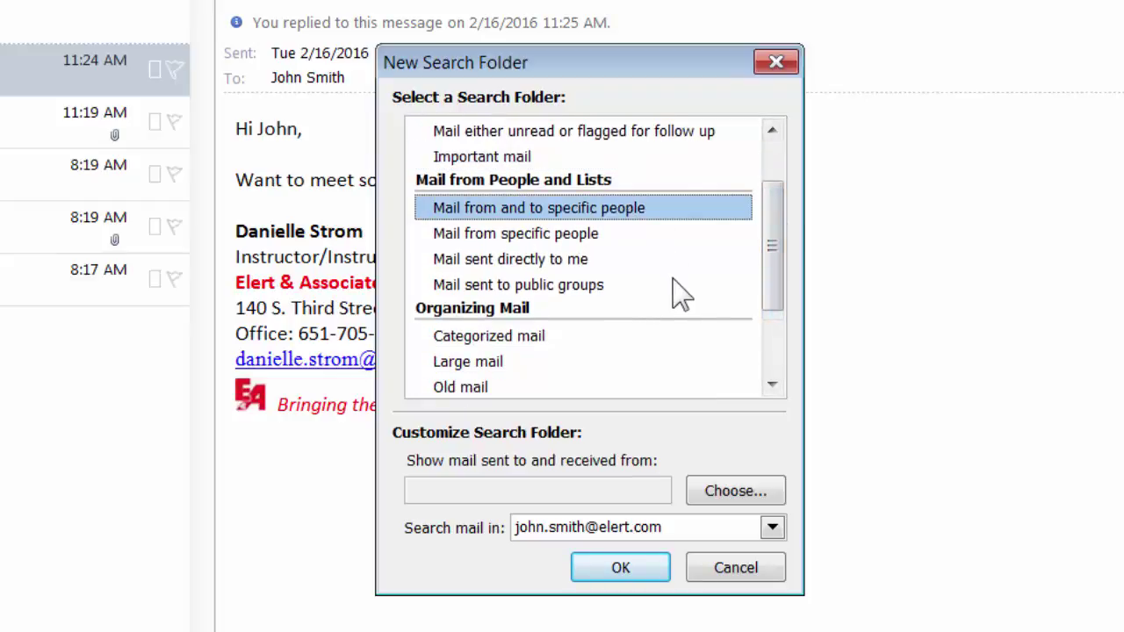
pyautogui.moveTo(777, 252); pyautogui.dragTo(773, 321)
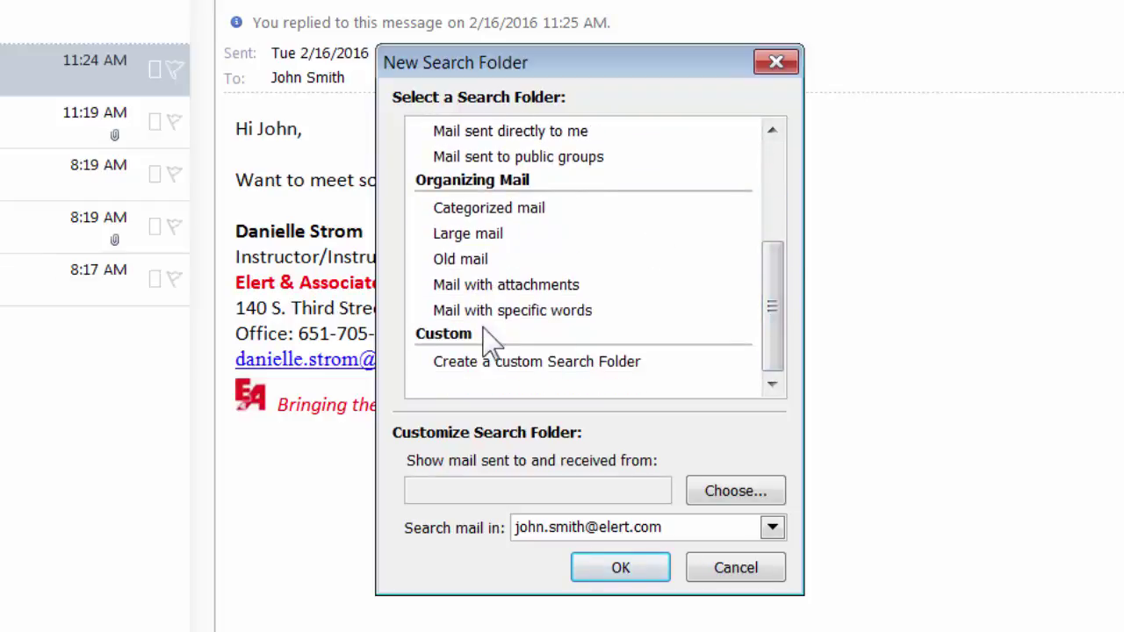
pyautogui.click(483, 367)
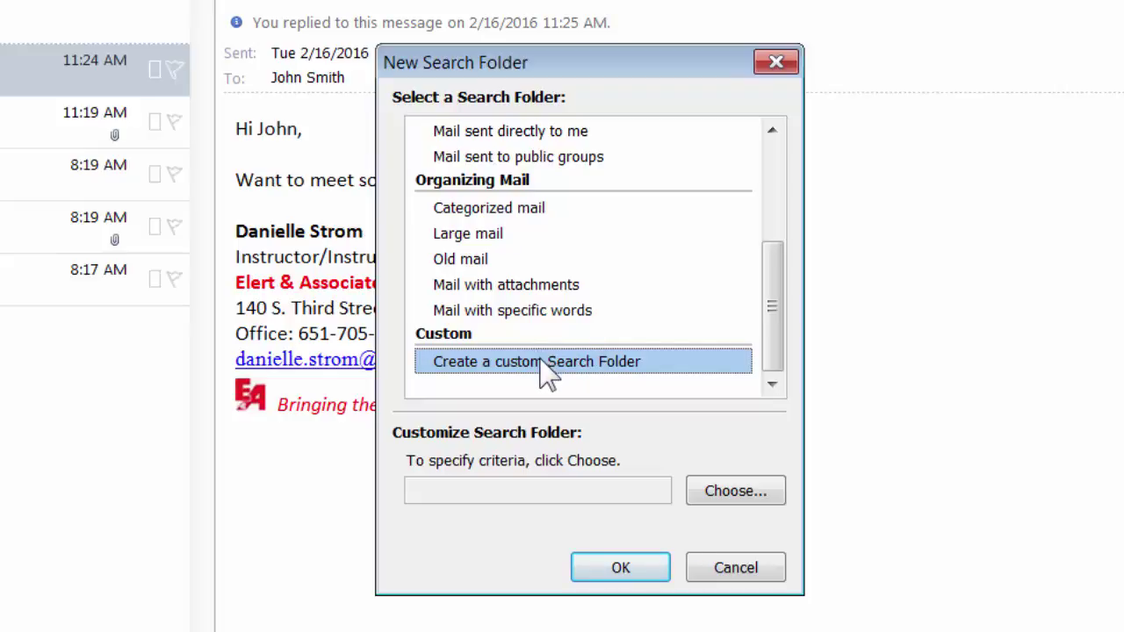
pyautogui.moveTo(773, 309); pyautogui.dragTo(785, 259)
pyautogui.click(546, 183)
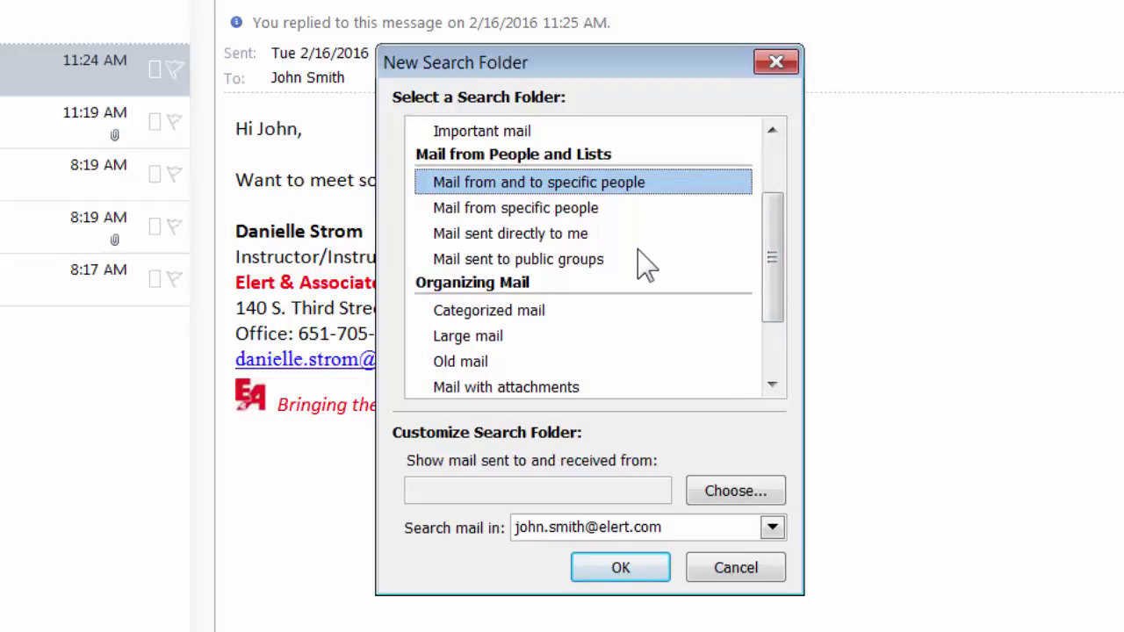
# - Create a "Mail from specific people" search folder, choosing the desired sender from the global address list
pyautogui.click(498, 209)
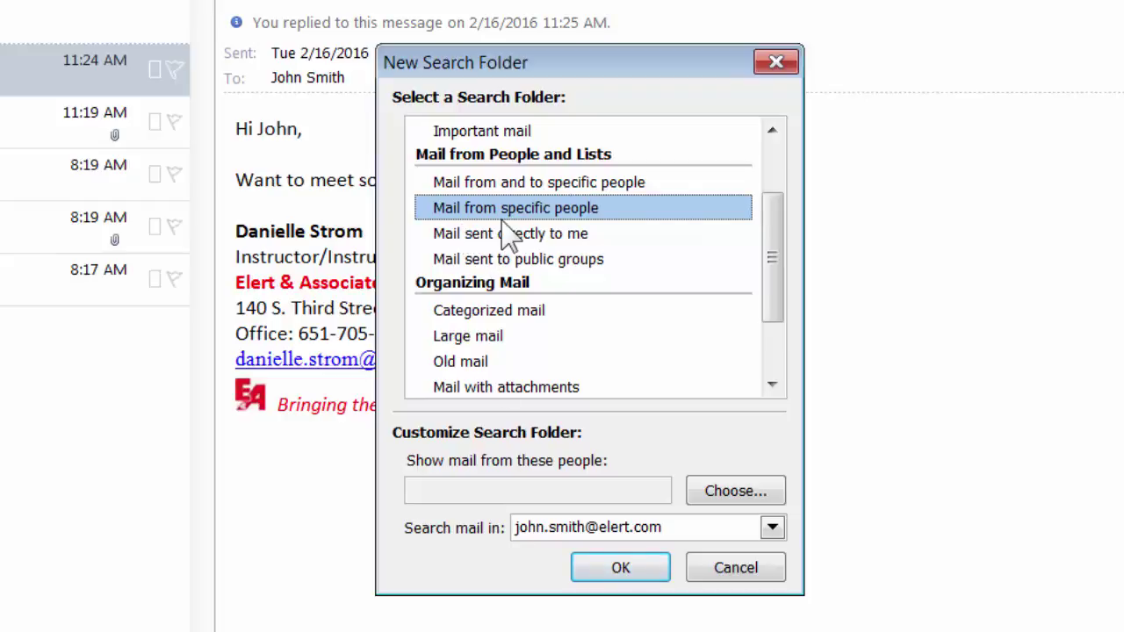
pyautogui.click(736, 492)
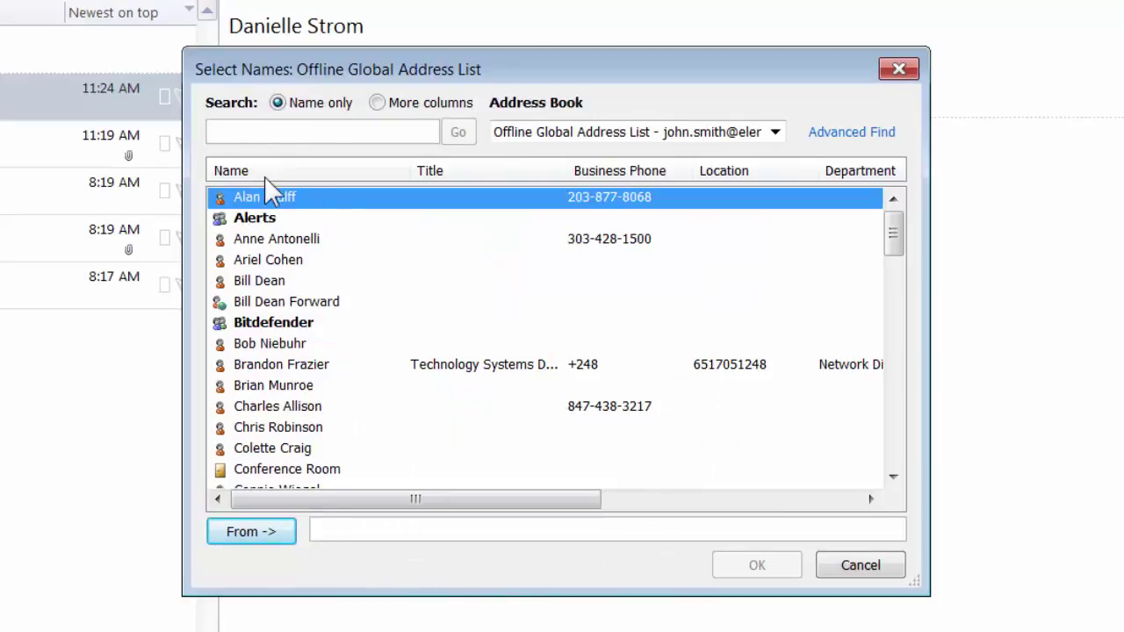
pyautogui.write('kit')
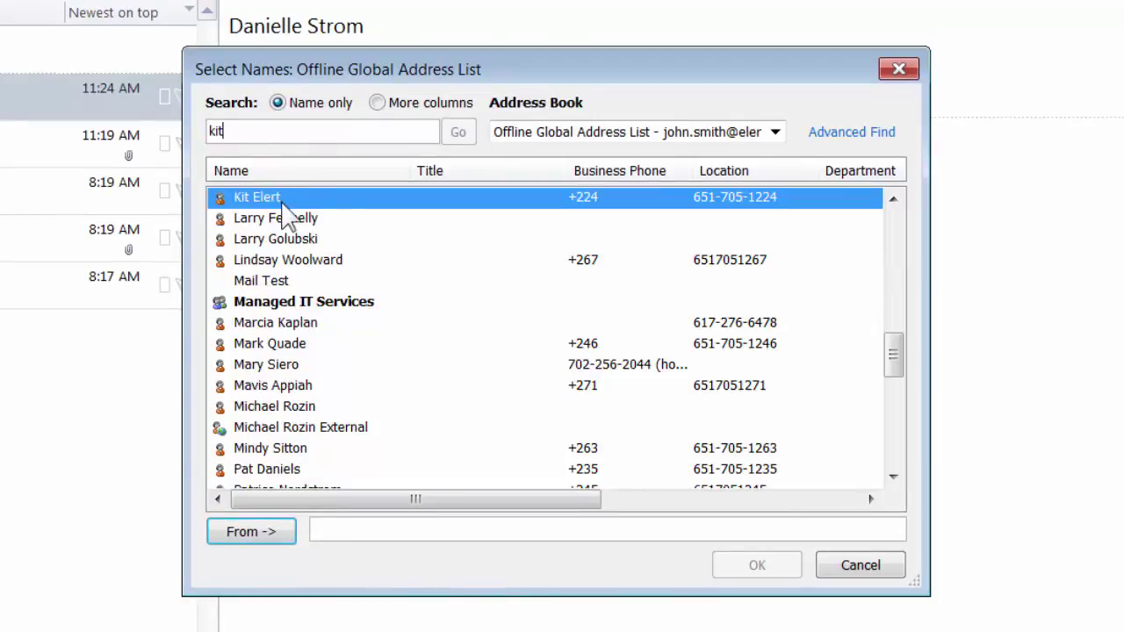
pyautogui.click(262, 538)
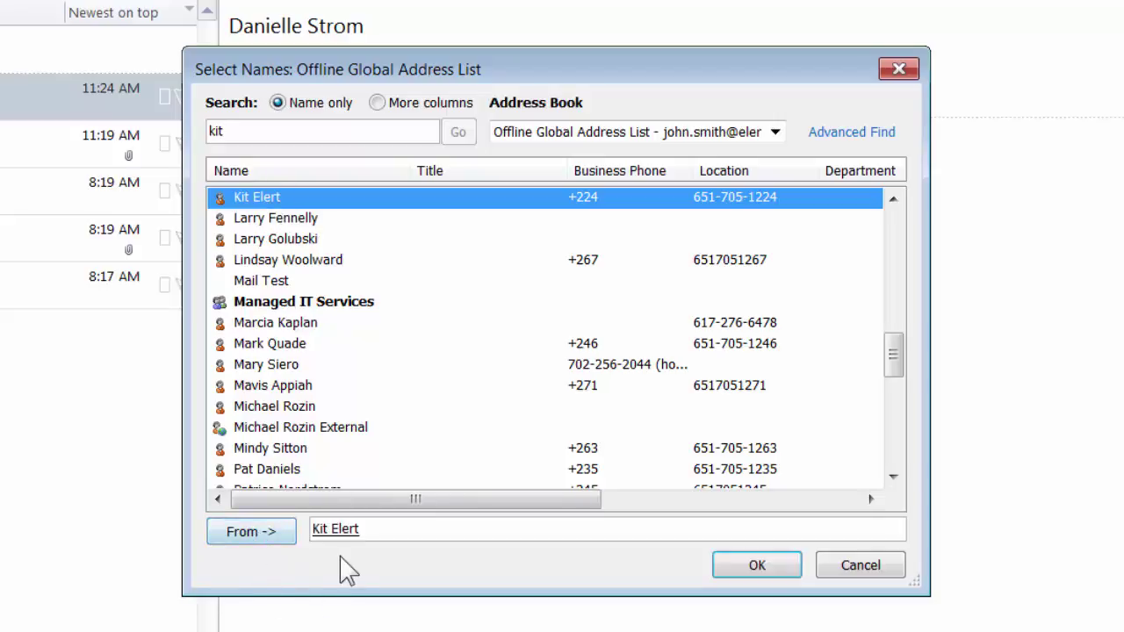
pyautogui.click(729, 571)
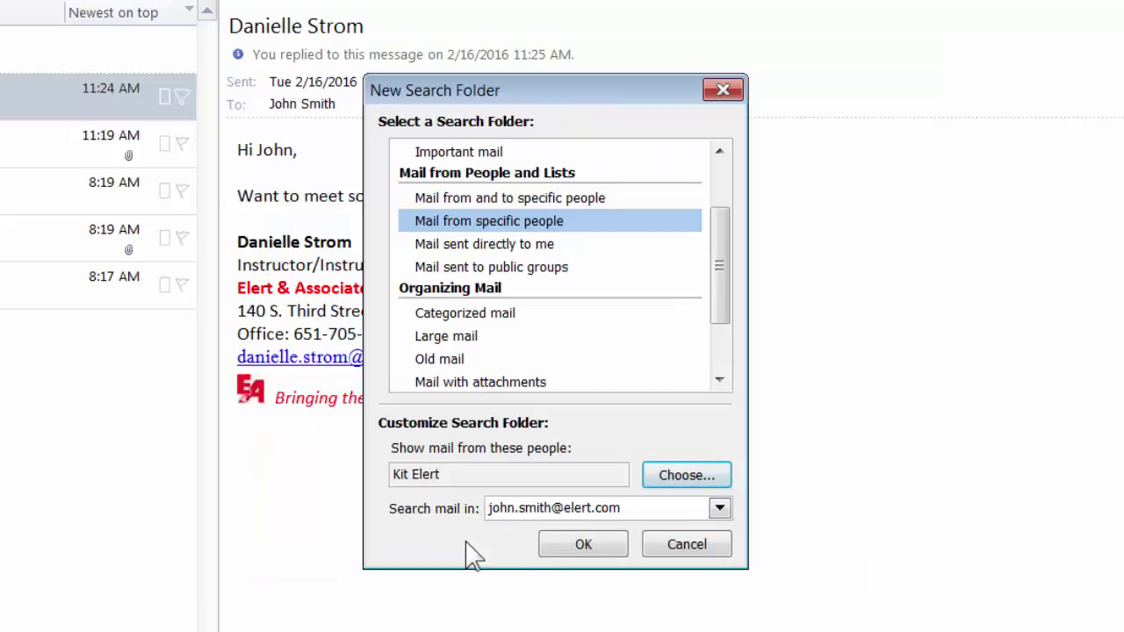
pyautogui.click(576, 554)
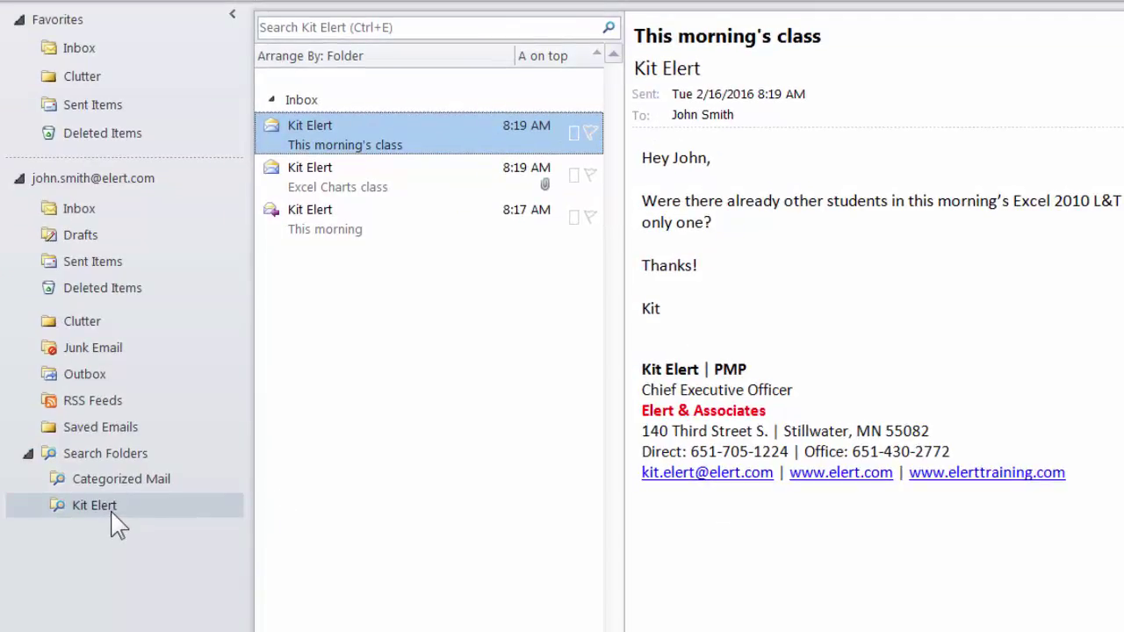
# - Return to the Inbox and rename the new sender search folder to "From" followed by the sender's first name
pyautogui.moveTo(345, 224)
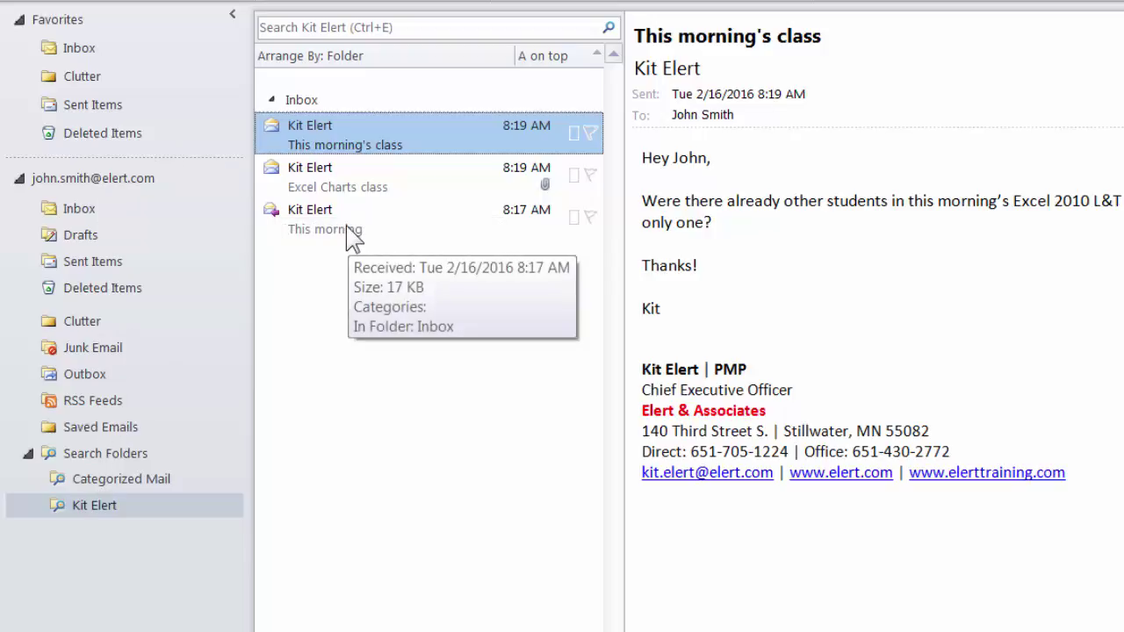
pyautogui.click(92, 49)
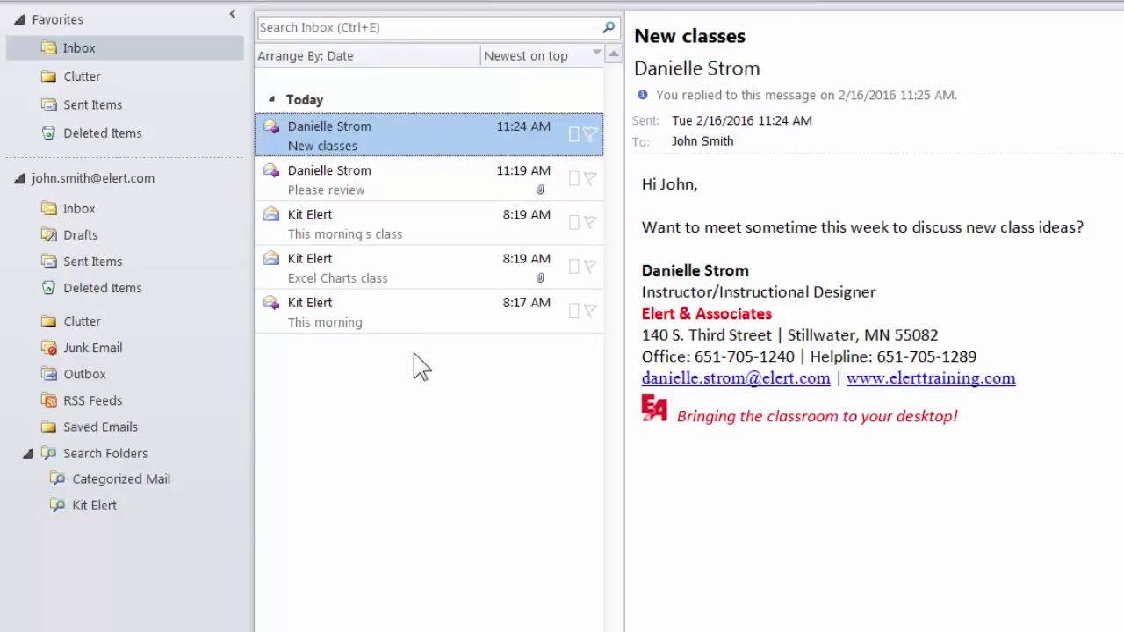
pyautogui.rightClick(95, 507)
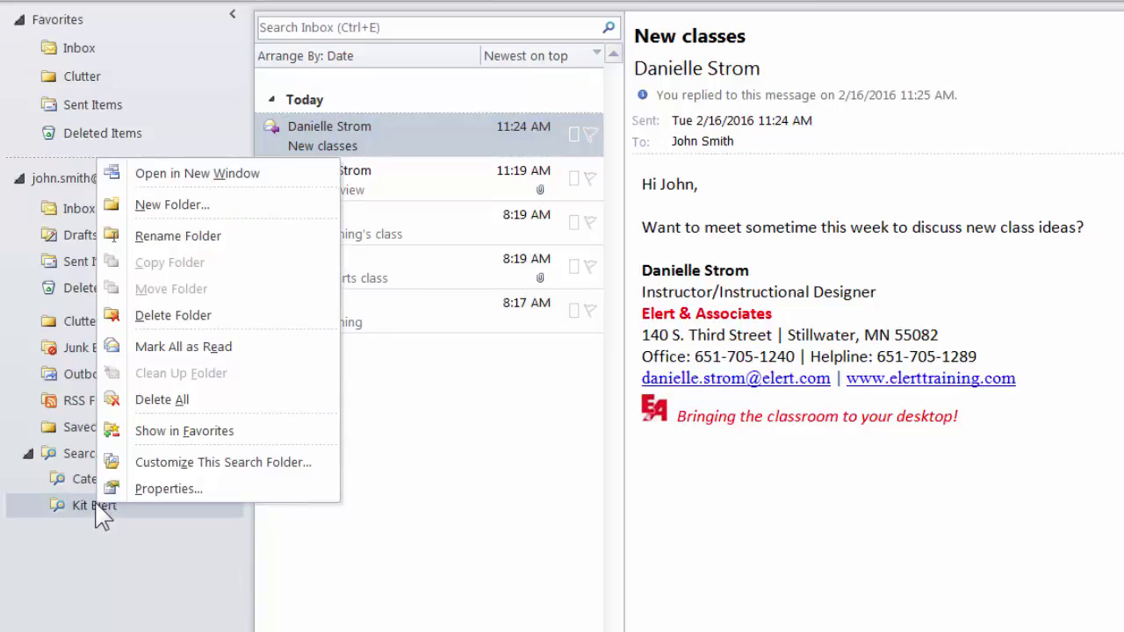
pyautogui.click(195, 237)
pyautogui.write('From Kit')
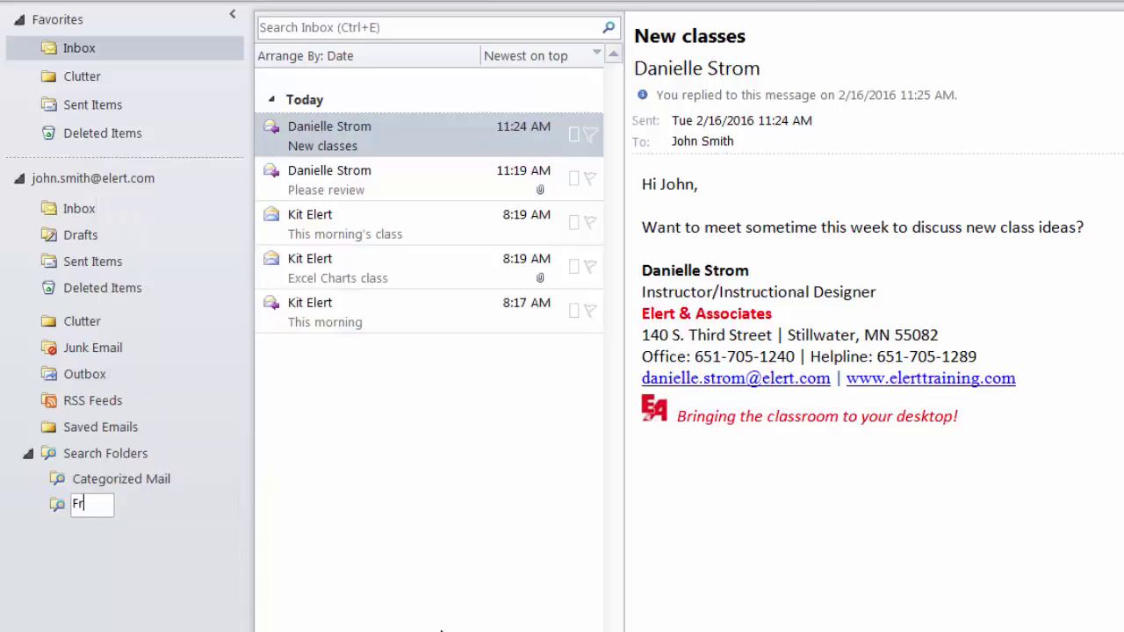
pyautogui.press('Return')
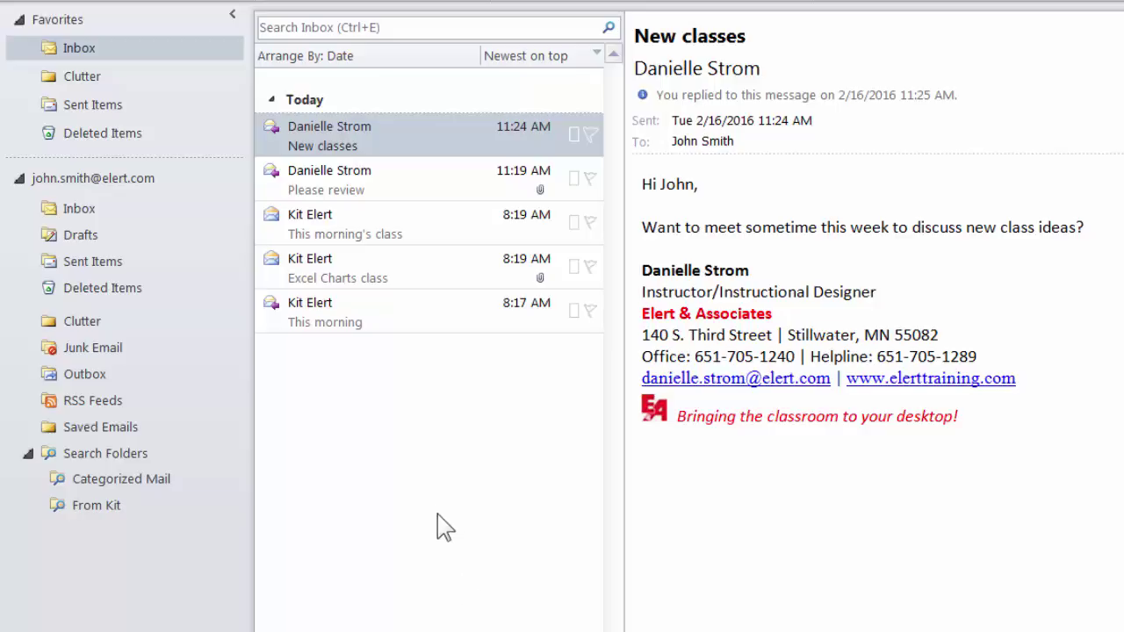
# - From Sent Items, start a custom search folder named "To" plus the recipient's first name and "with attachments"
pyautogui.click(103, 106)
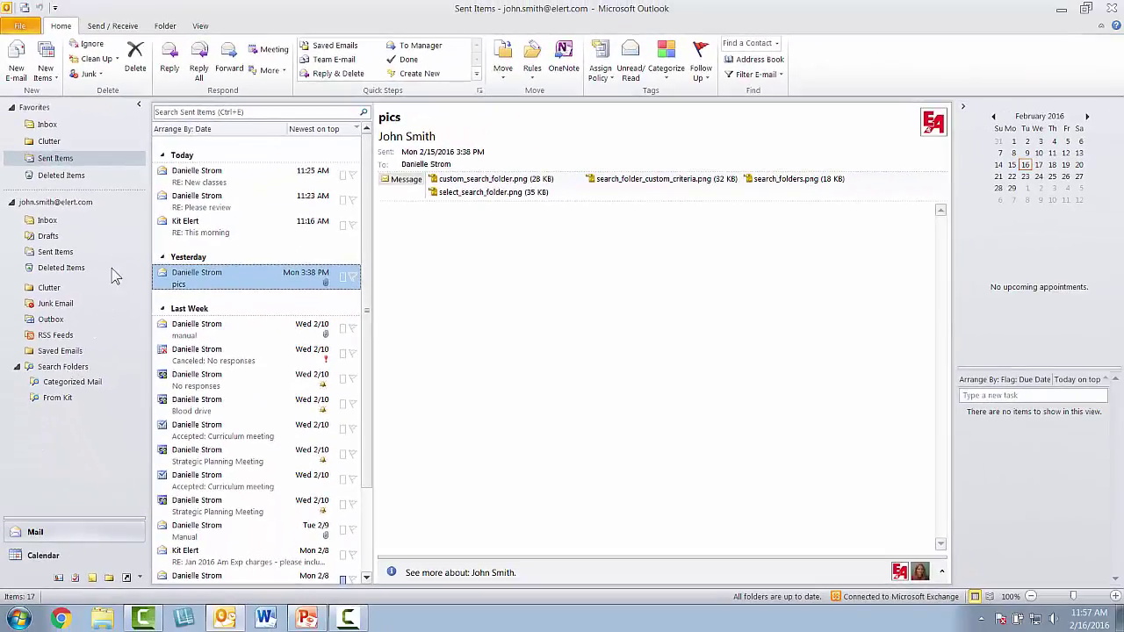
pyautogui.click(163, 27)
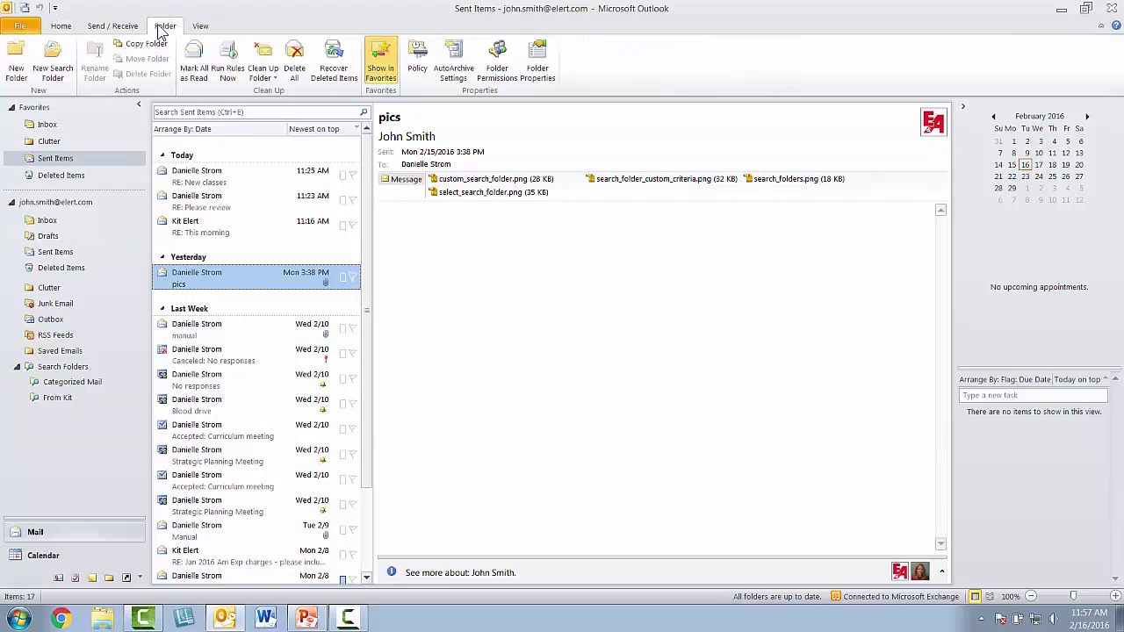
pyautogui.click(55, 75)
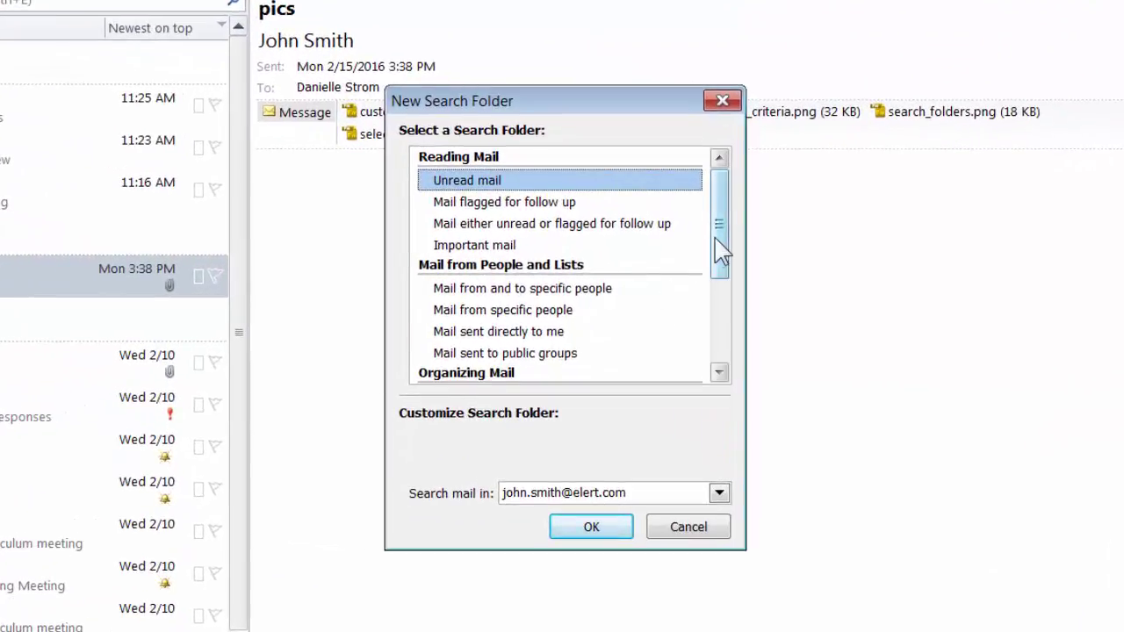
pyautogui.moveTo(718, 246); pyautogui.dragTo(577, 409)
pyautogui.click(507, 355)
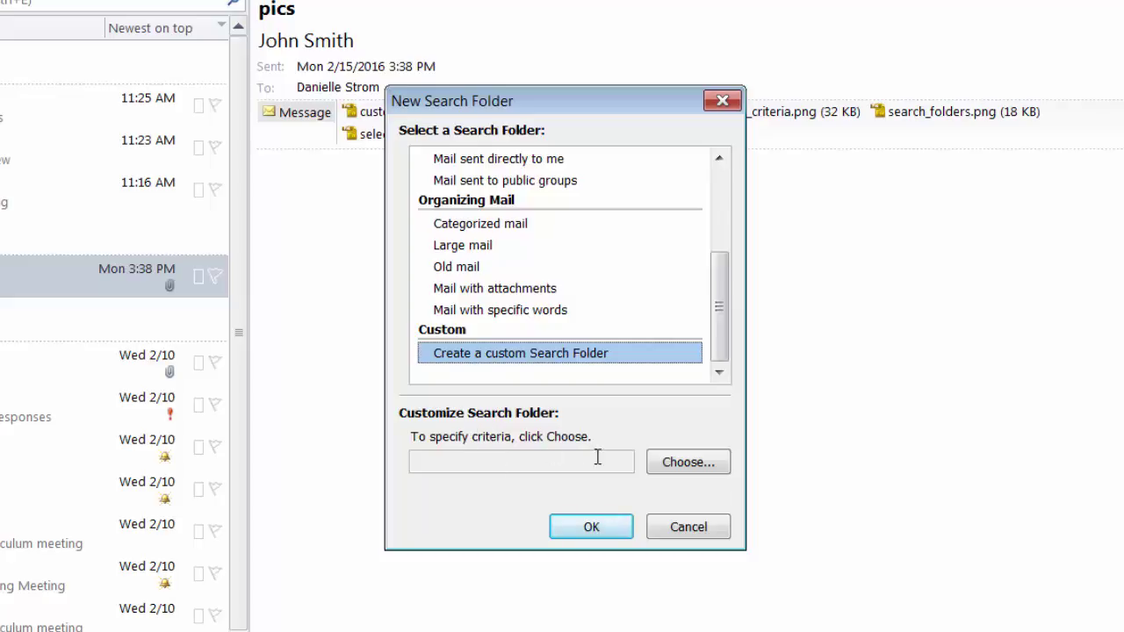
pyautogui.click(685, 463)
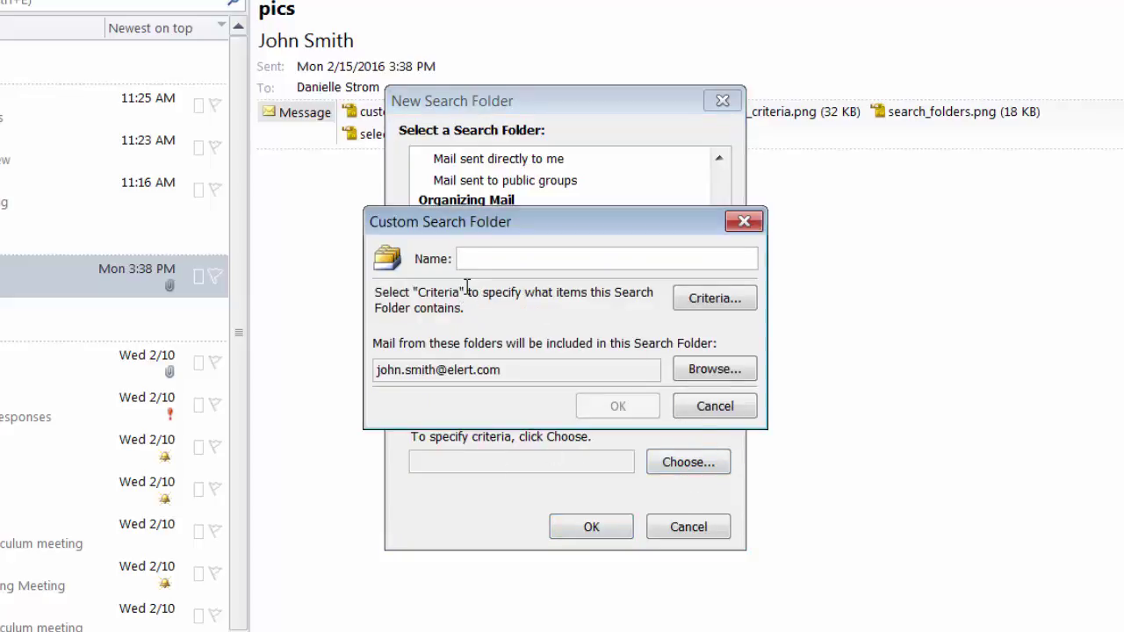
pyautogui.write('To Danielle with a')
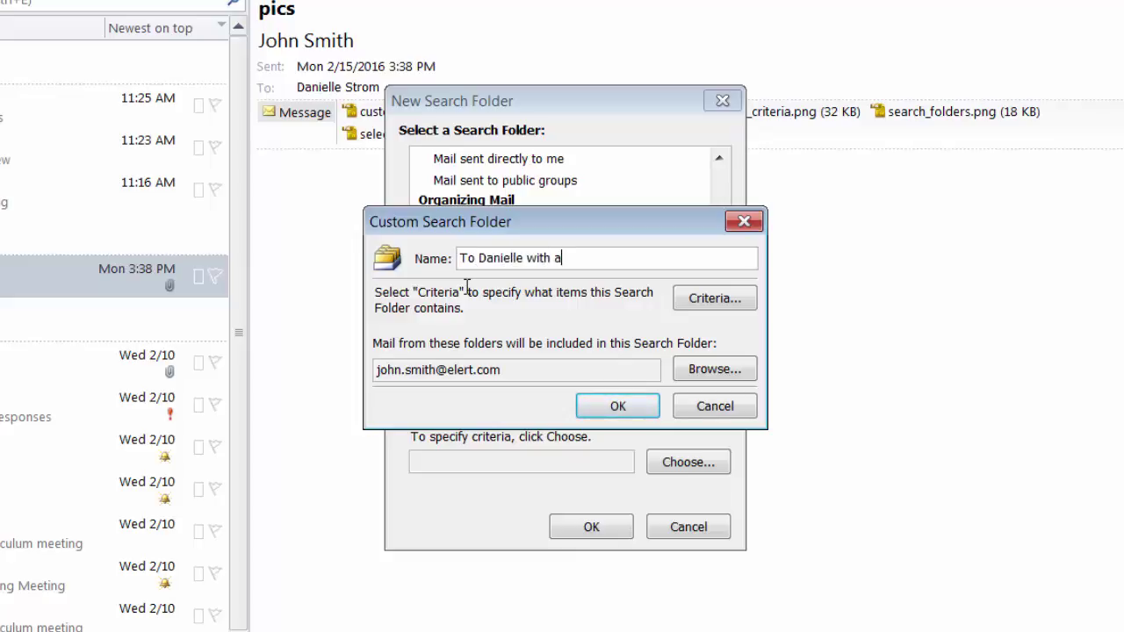
pyautogui.write('ttachments')
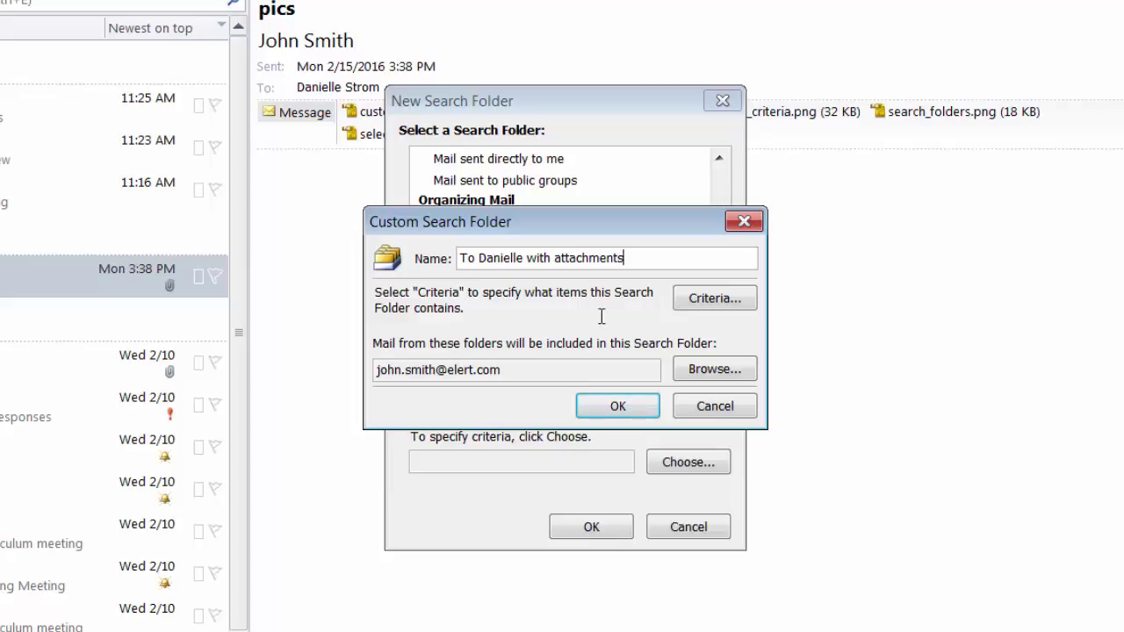
# - Open the search folder's criteria and examine the time options, the additional choices and the advanced field categories
pyautogui.click(699, 303)
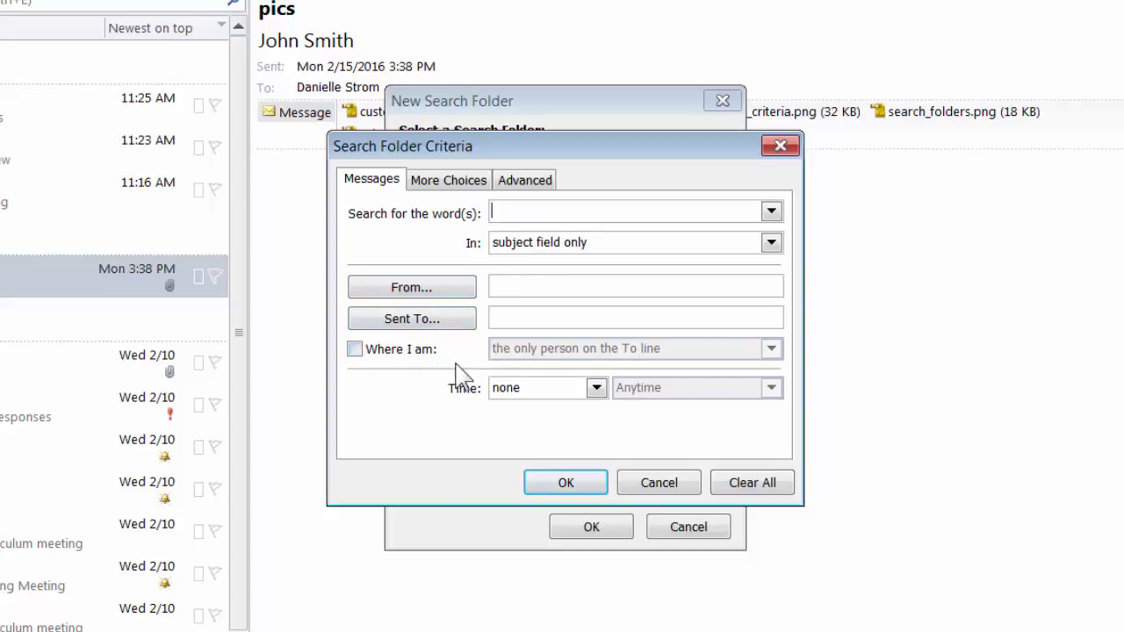
pyautogui.click(597, 389)
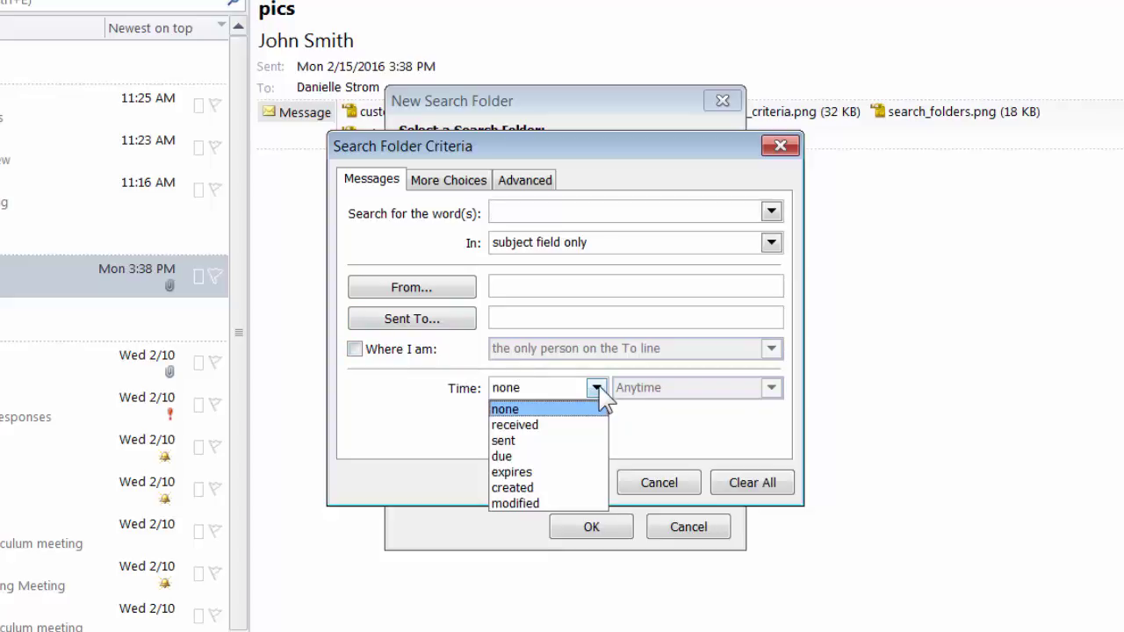
pyautogui.click(474, 183)
pyautogui.click(475, 183)
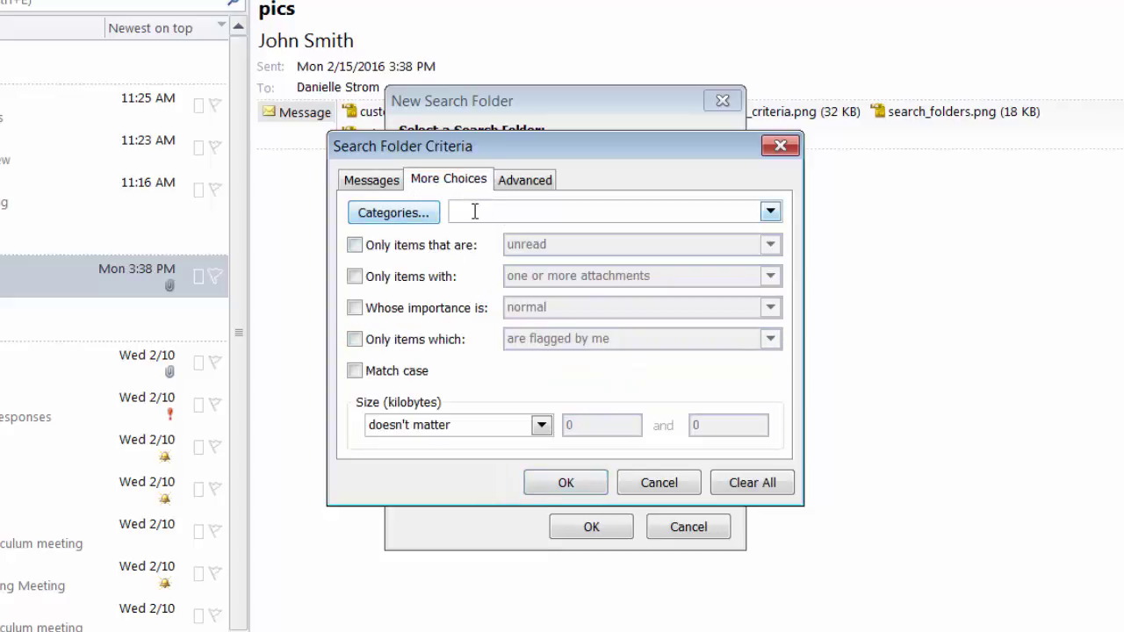
pyautogui.click(524, 181)
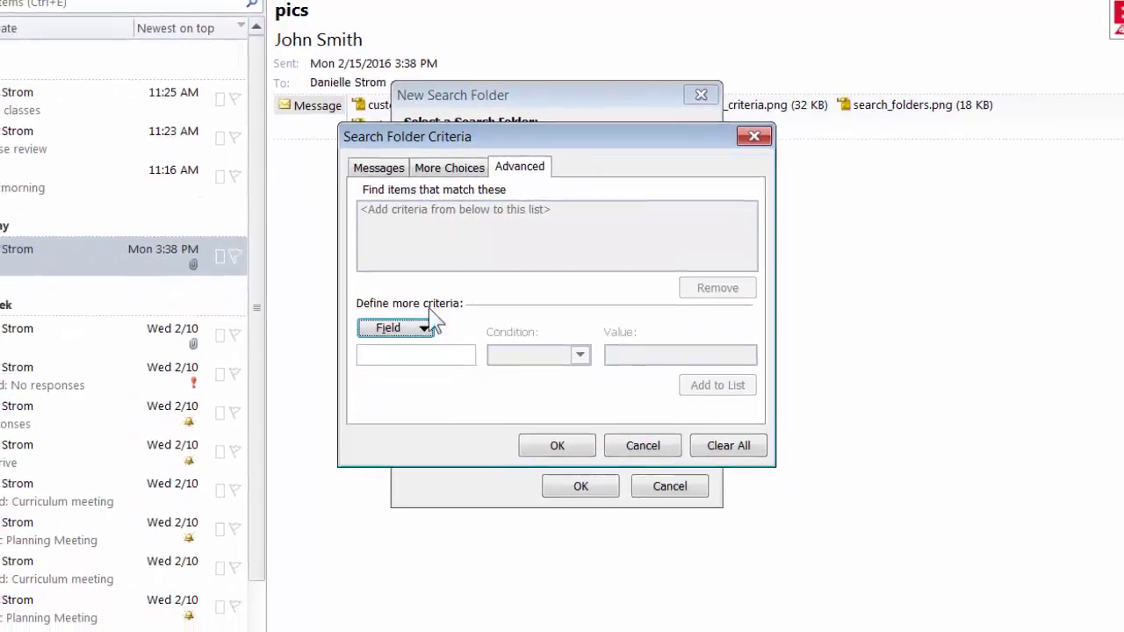
pyautogui.click(425, 326)
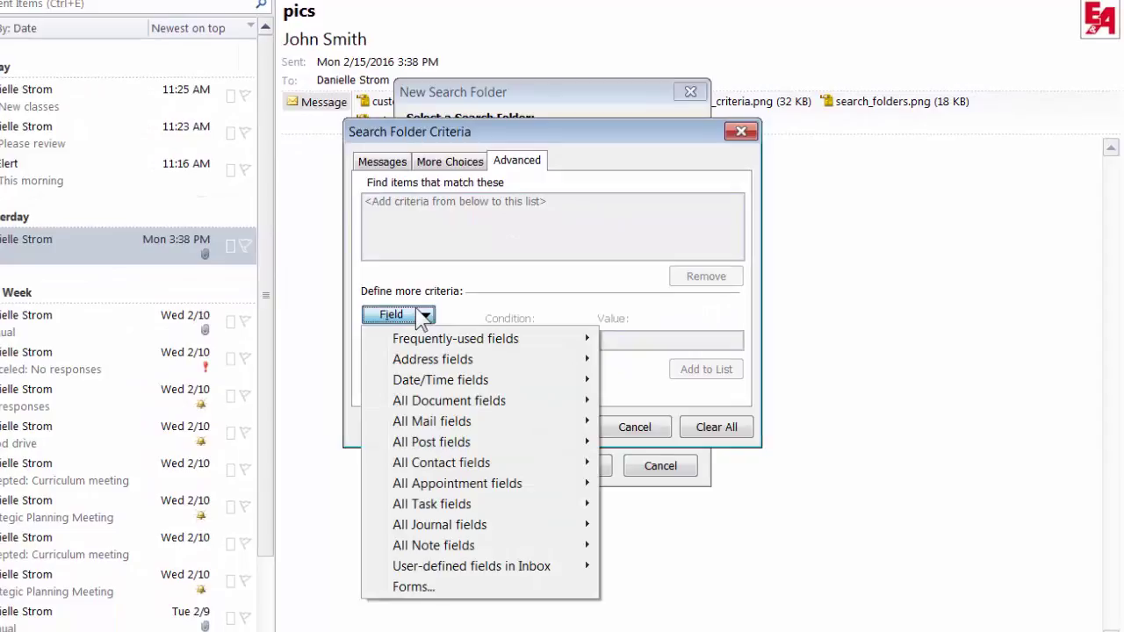
pyautogui.click(460, 232)
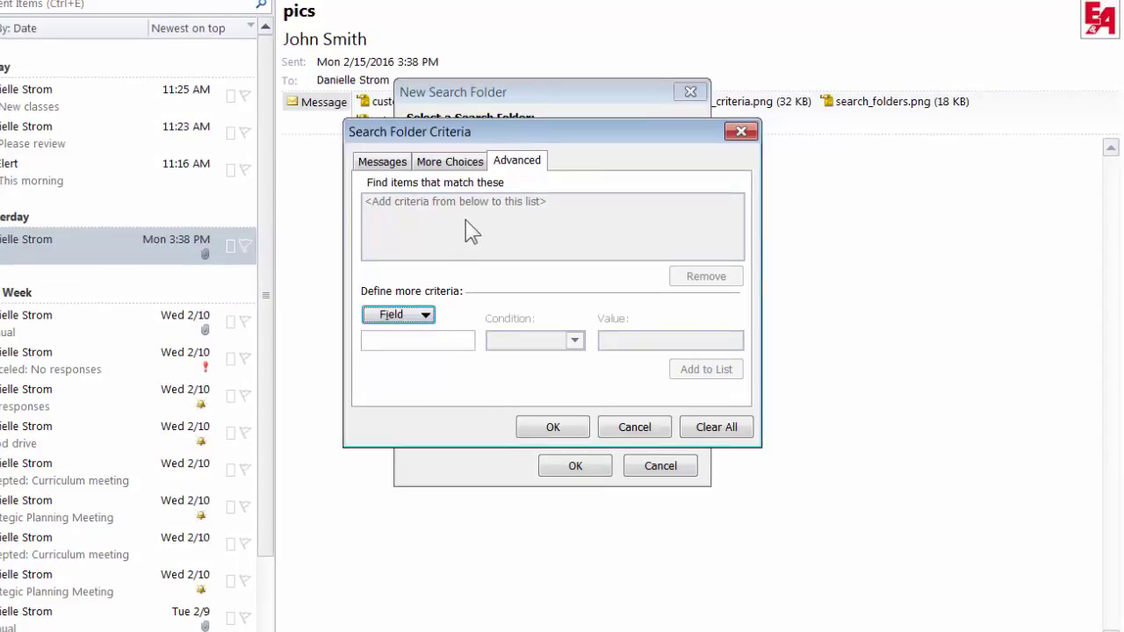
# - Set the search folder's Sent To criterion to the desired recipient from the Offline Global Address List
pyautogui.click(398, 165)
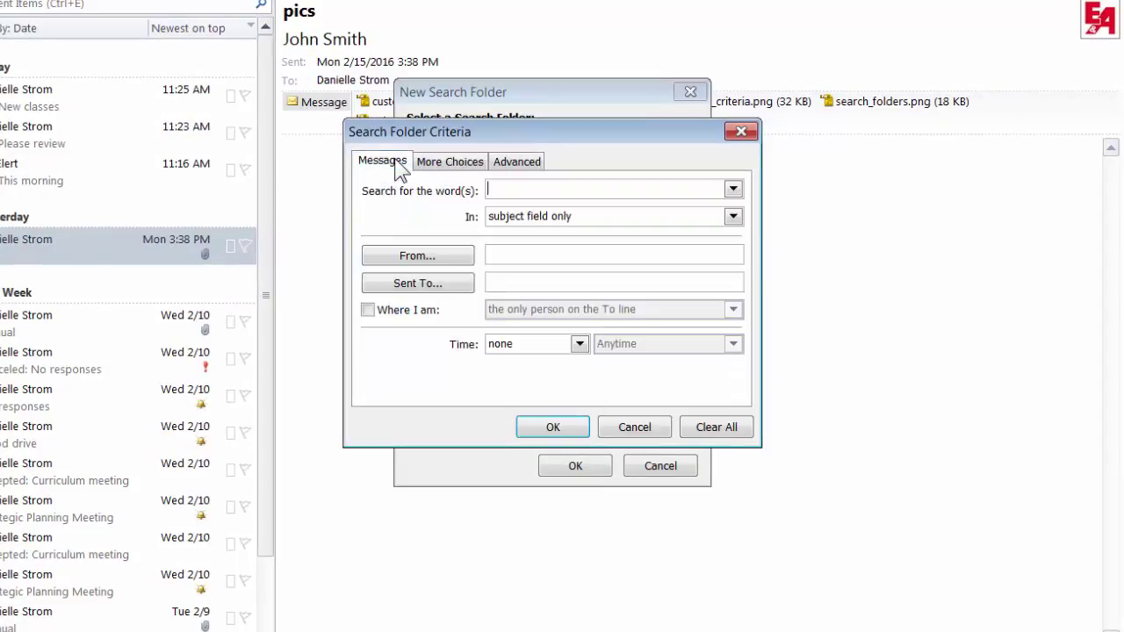
pyautogui.click(439, 285)
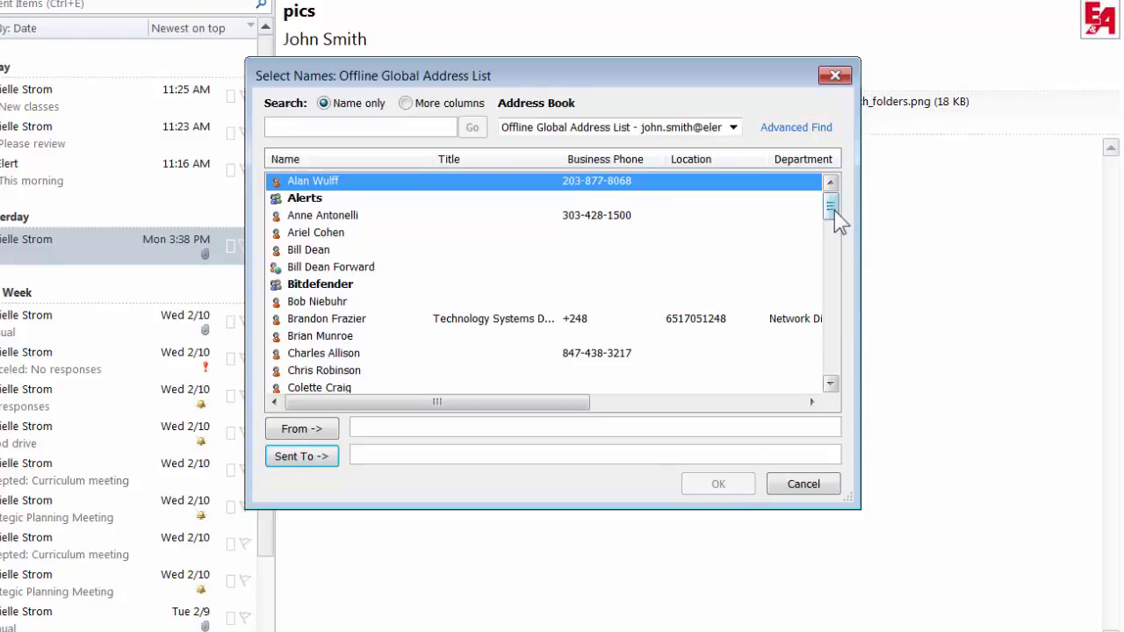
pyautogui.moveTo(834, 212); pyautogui.dragTo(836, 235)
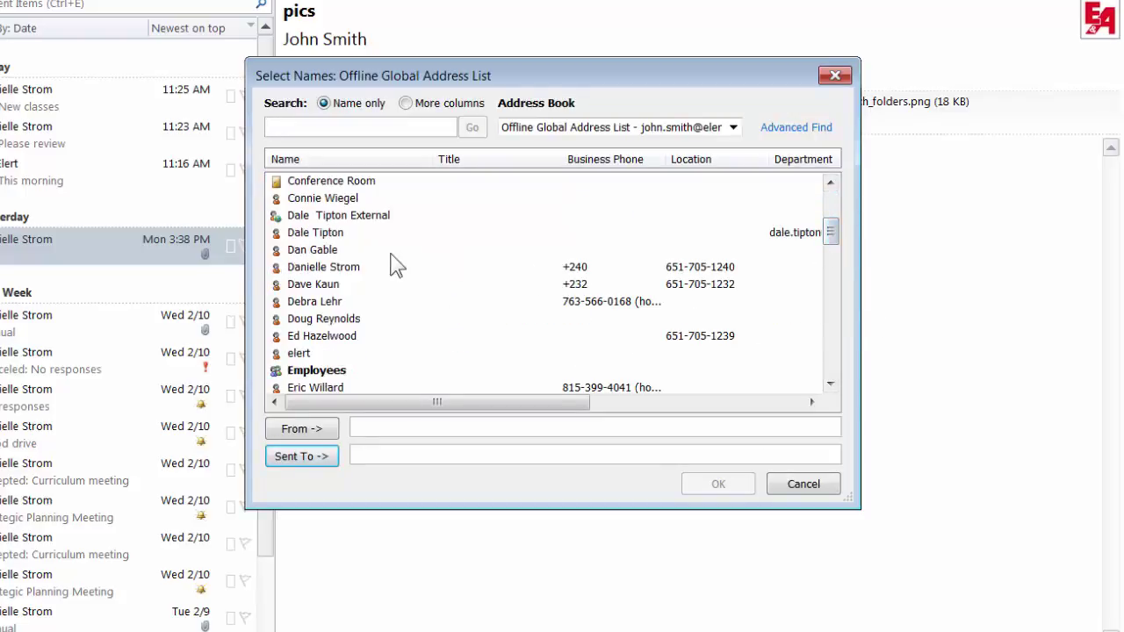
pyautogui.click(356, 268)
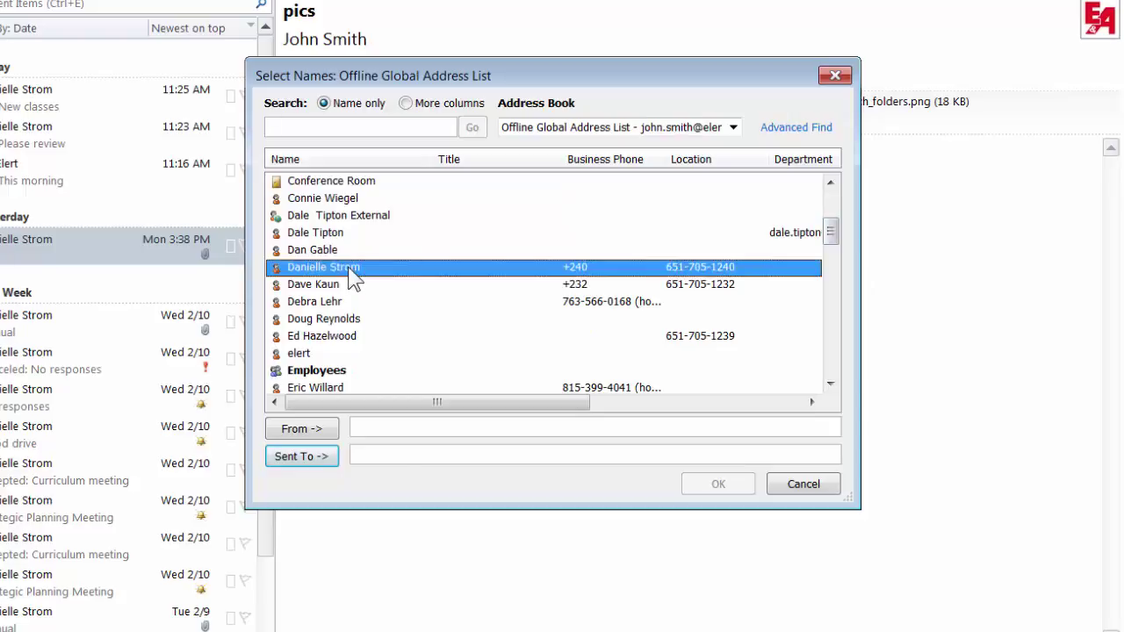
pyautogui.click(325, 460)
pyautogui.click(708, 484)
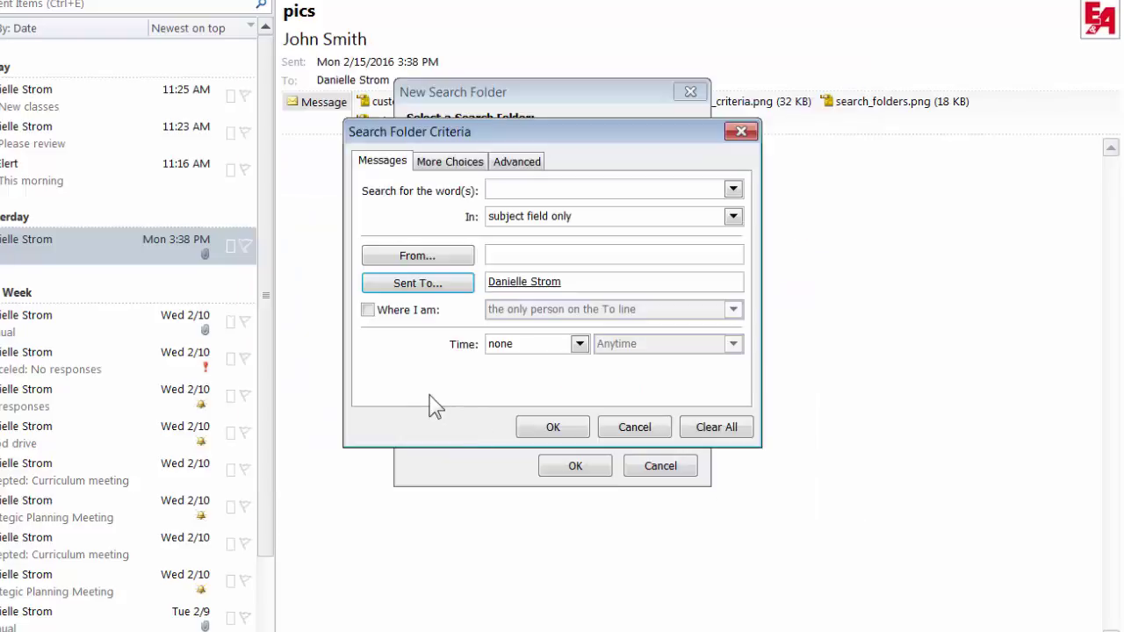
# - Limit the criteria to items with one or more attachments and finish creating the custom search folder
pyautogui.click(450, 162)
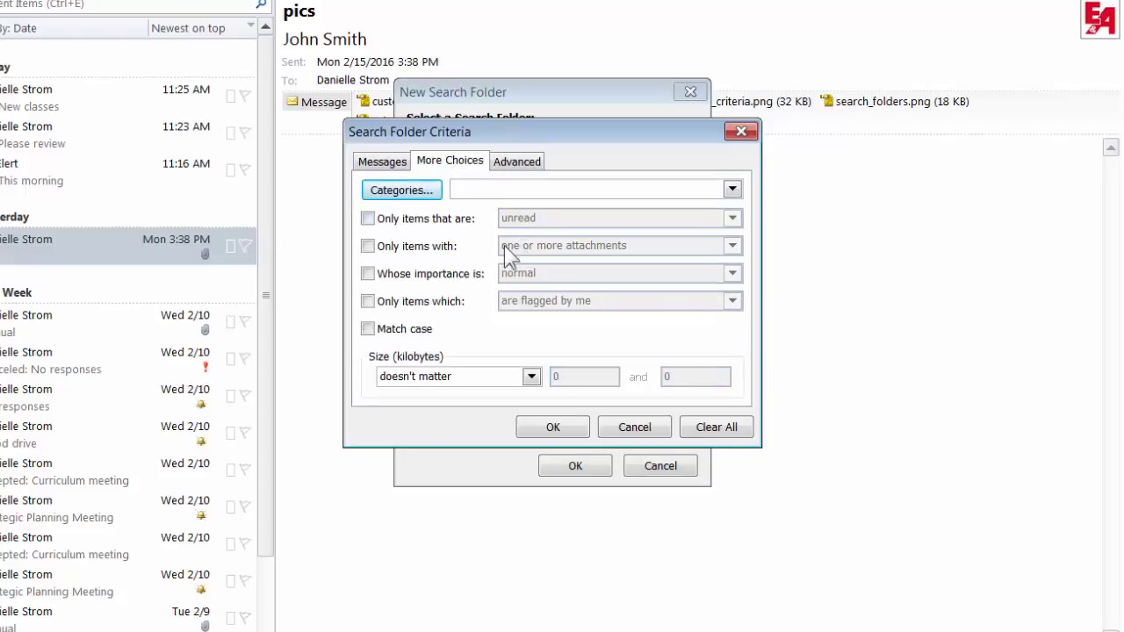
pyautogui.click(432, 247)
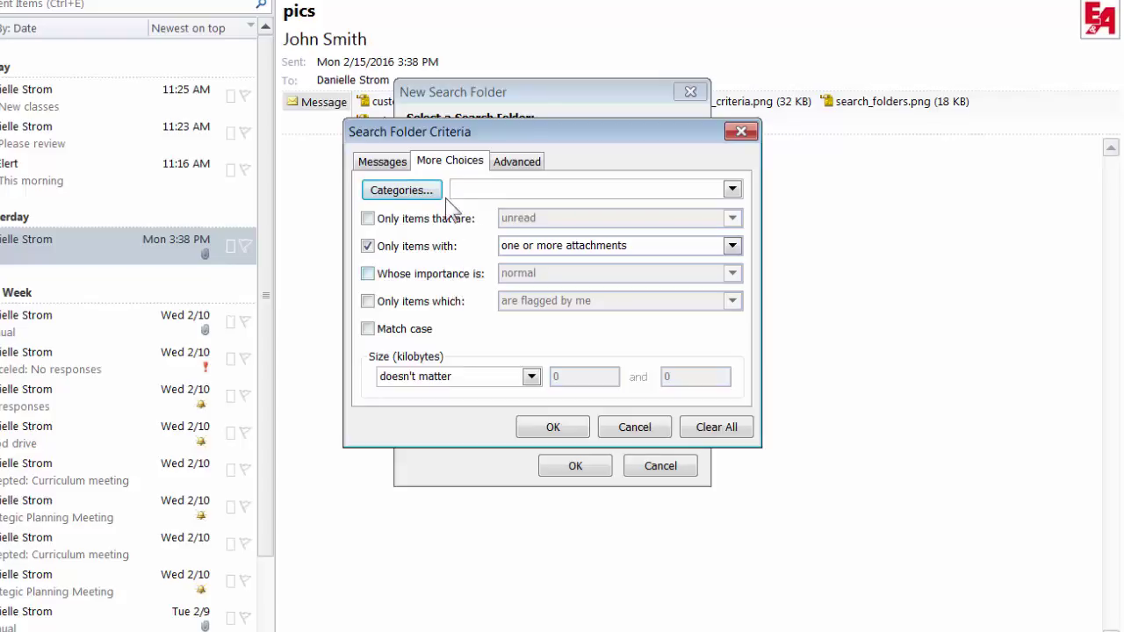
pyautogui.click(392, 163)
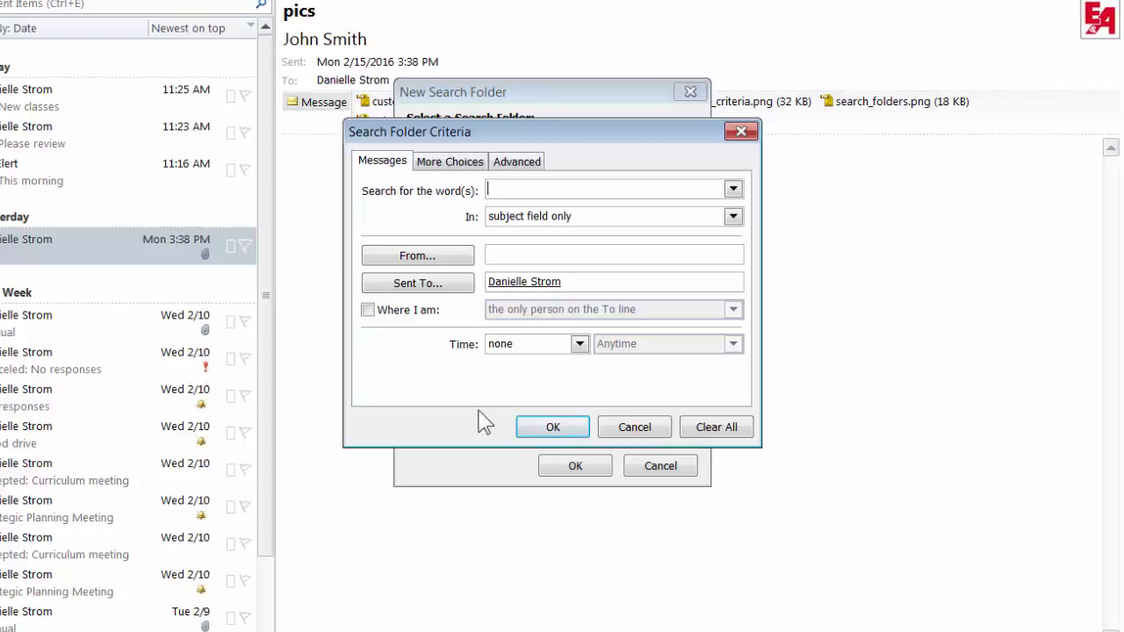
pyautogui.click(550, 428)
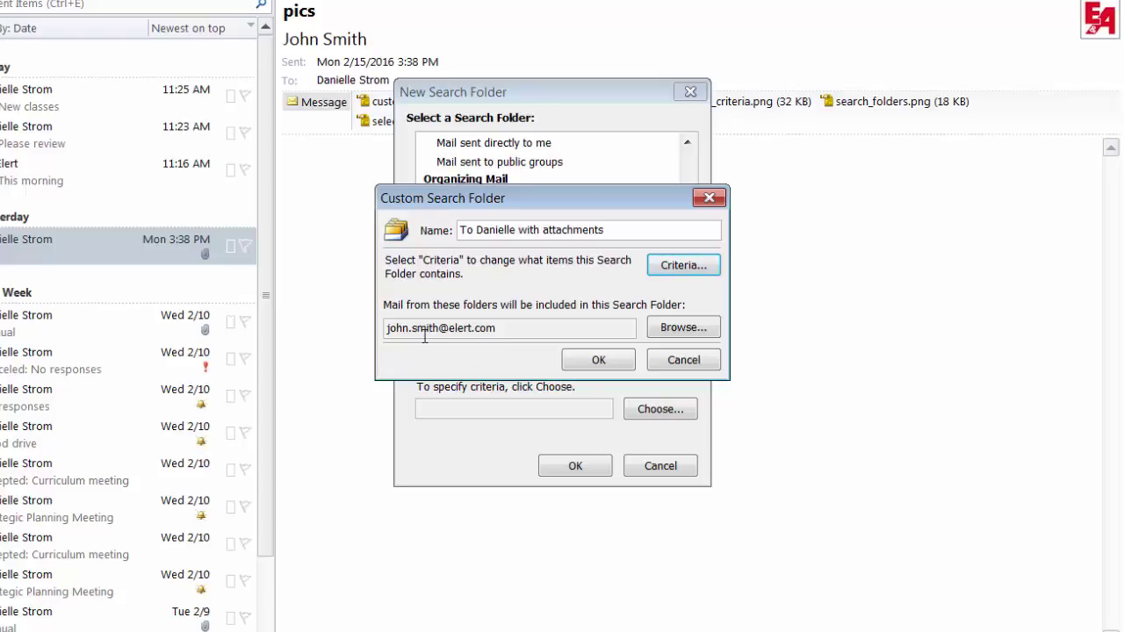
pyautogui.click(593, 360)
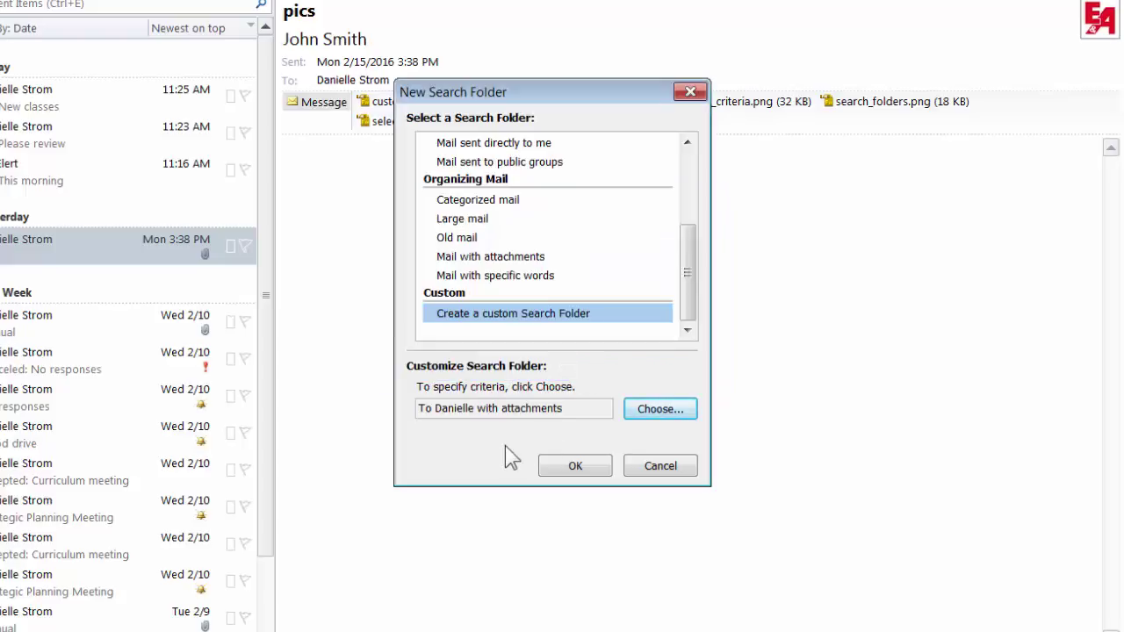
pyautogui.click(556, 461)
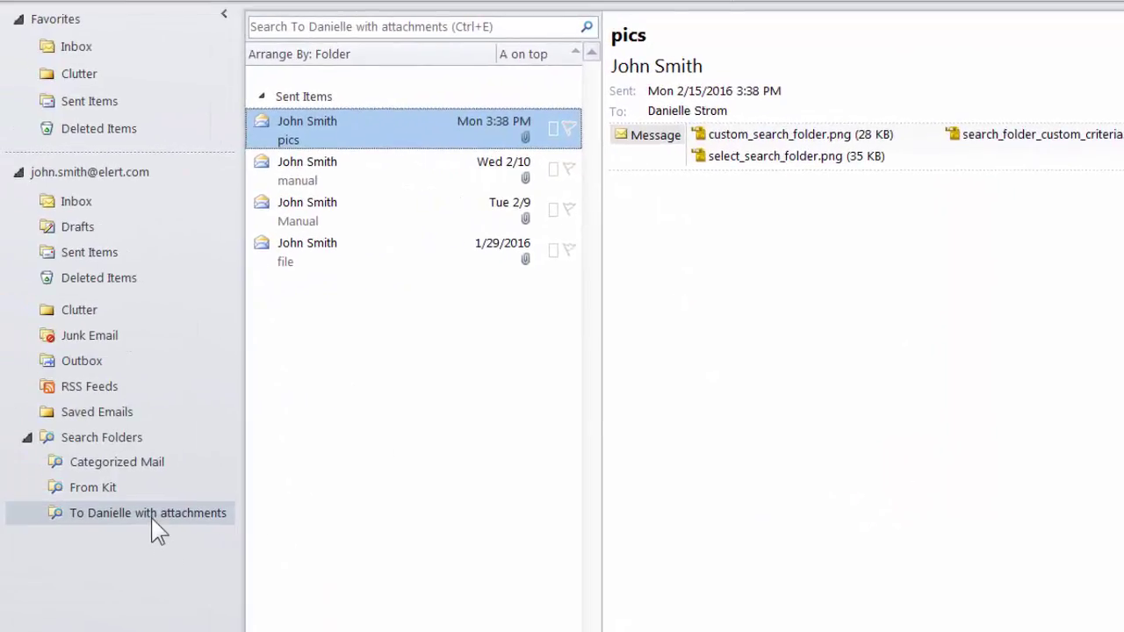
# - Check the recipients and attachments of messages in the new attachments search folder, and compare them with Sent Items
pyautogui.click(99, 516)
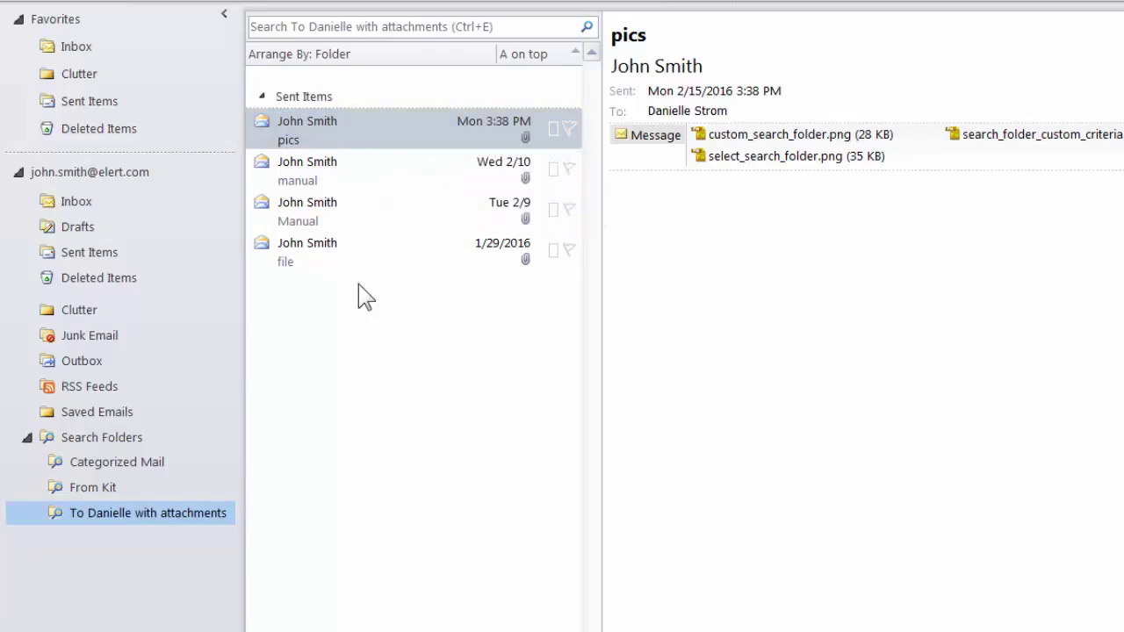
pyautogui.moveTo(334, 127)
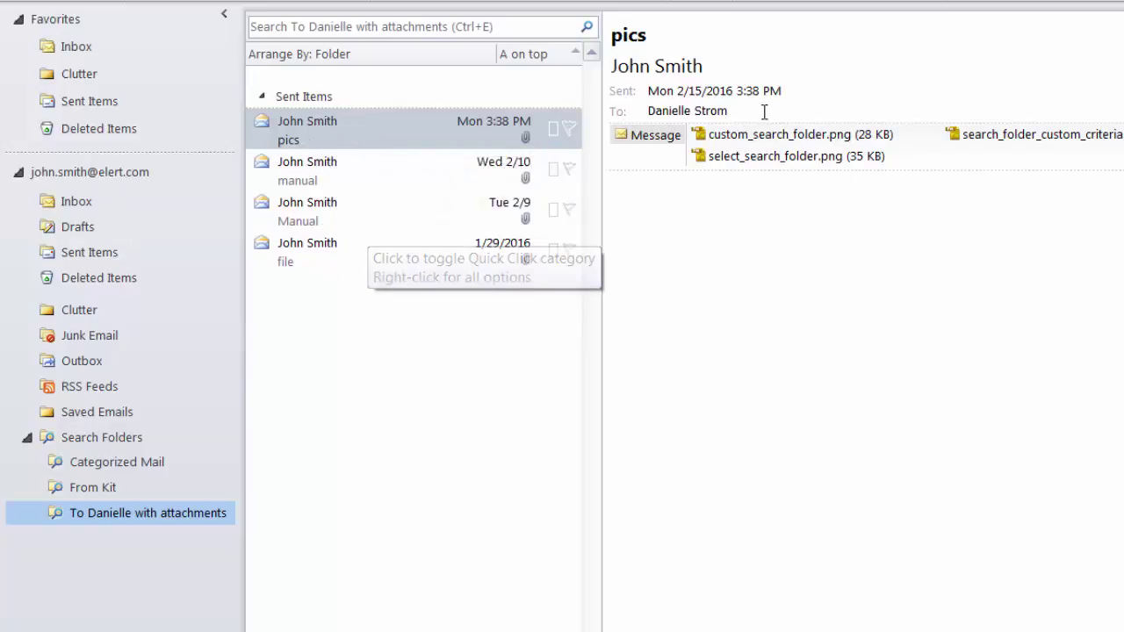
pyautogui.moveTo(663, 112)
pyautogui.click(442, 166)
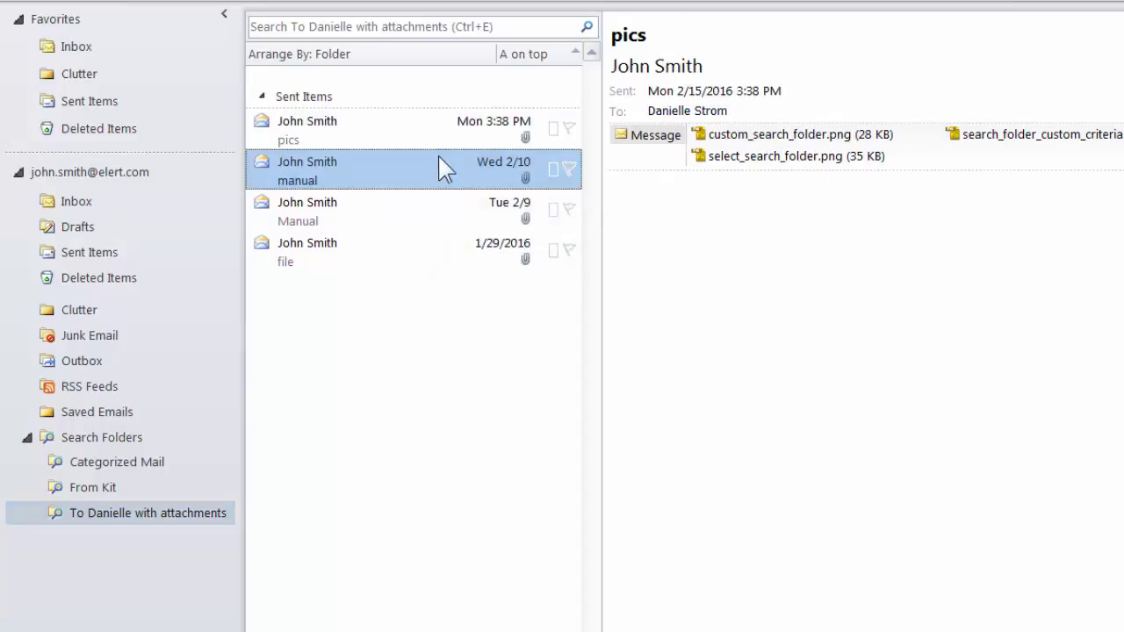
pyautogui.click(418, 216)
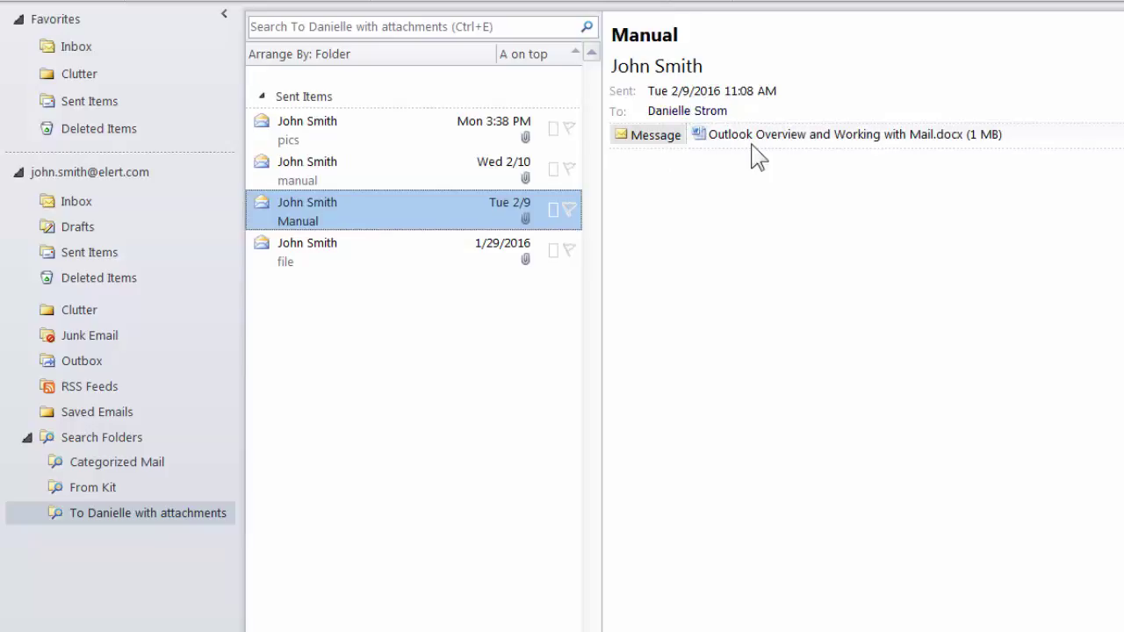
pyautogui.moveTo(753, 156)
pyautogui.moveTo(418, 167)
pyautogui.click(101, 102)
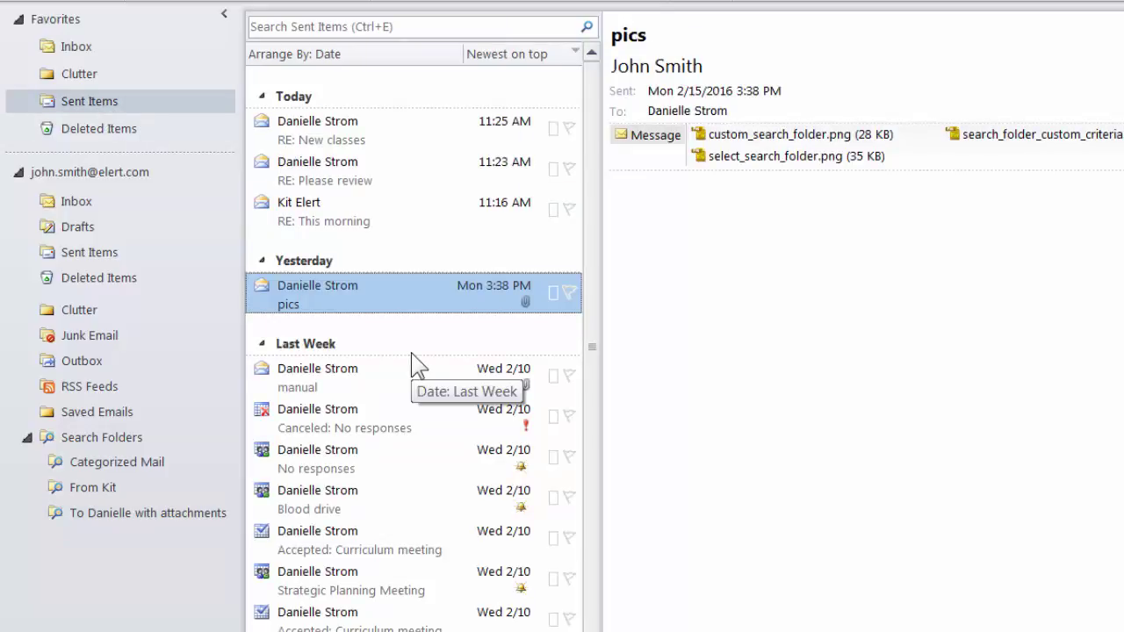
# - Assign the Green Category to the "Excel Charts class" message in the Inbox
pyautogui.click(87, 47)
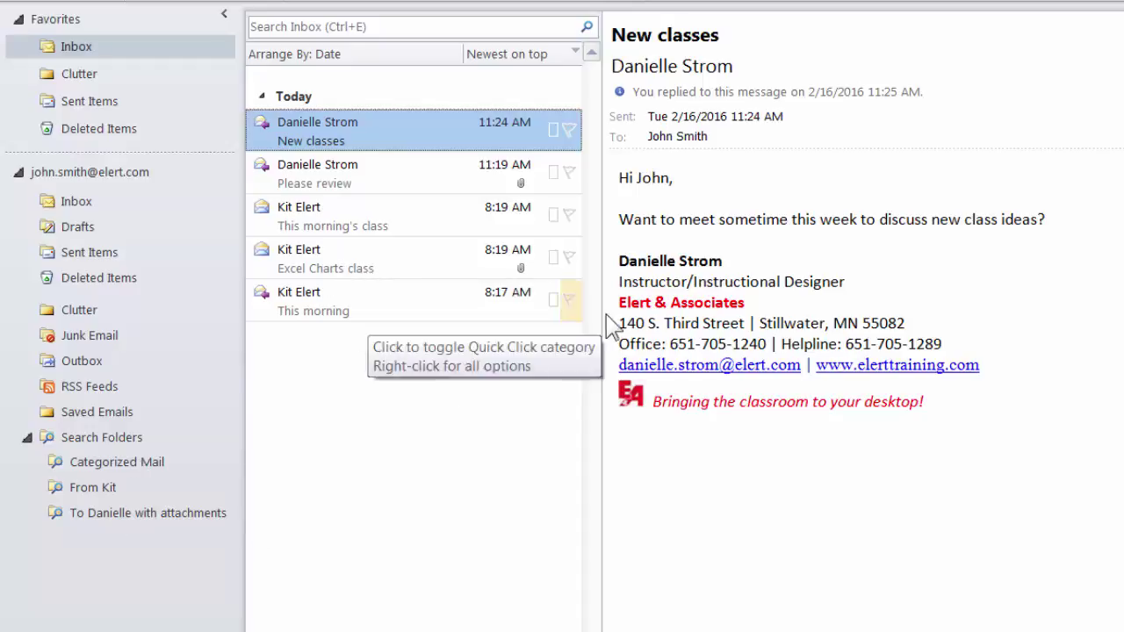
pyautogui.rightClick(546, 259)
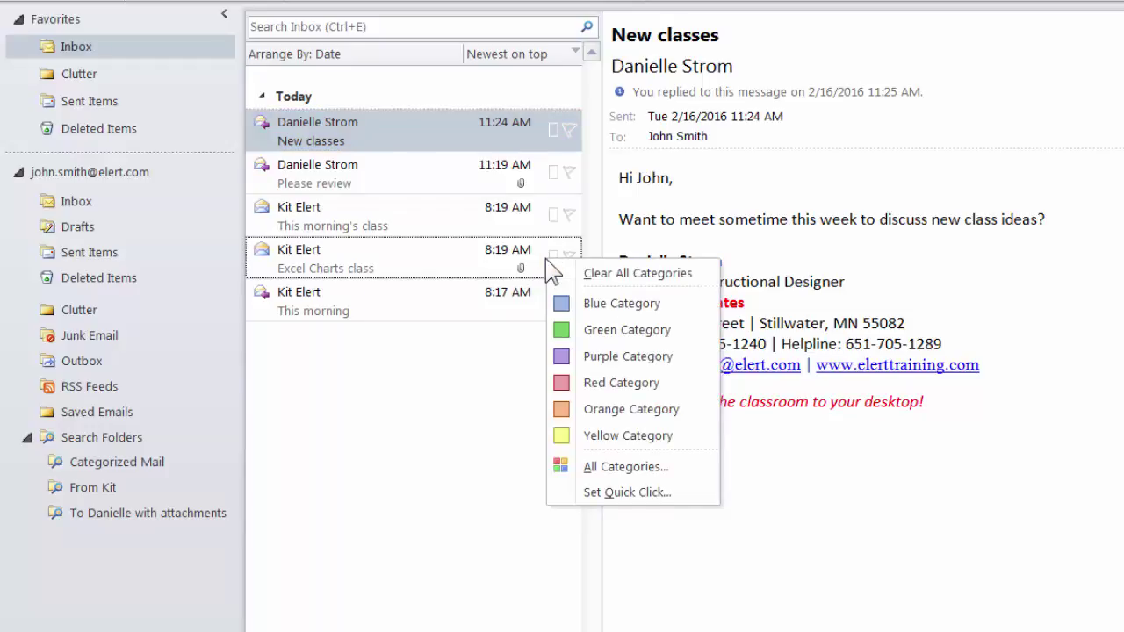
pyautogui.click(615, 330)
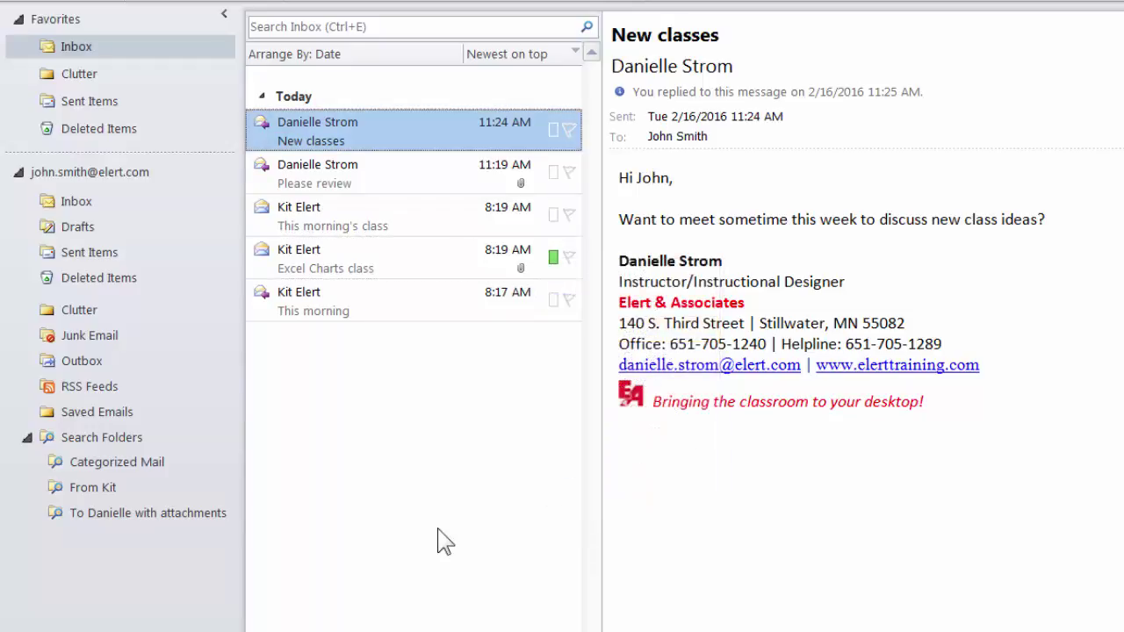
# - Check the Categorized Mail search folder for the green-categorized message and view the search folder for the specific sender
pyautogui.click(159, 461)
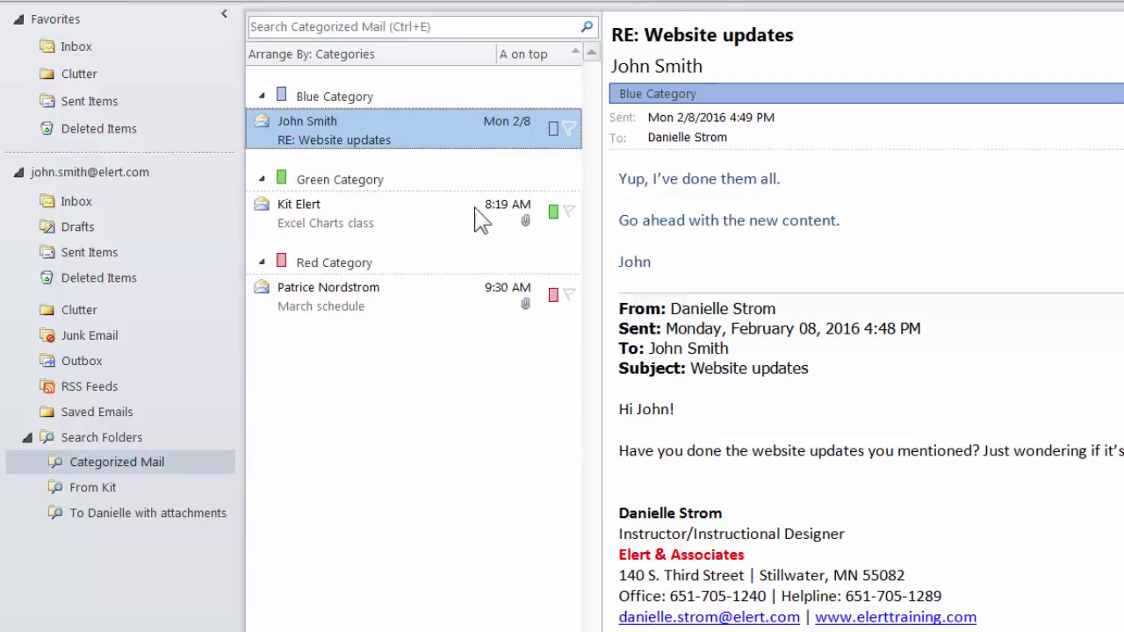
pyautogui.moveTo(486, 215)
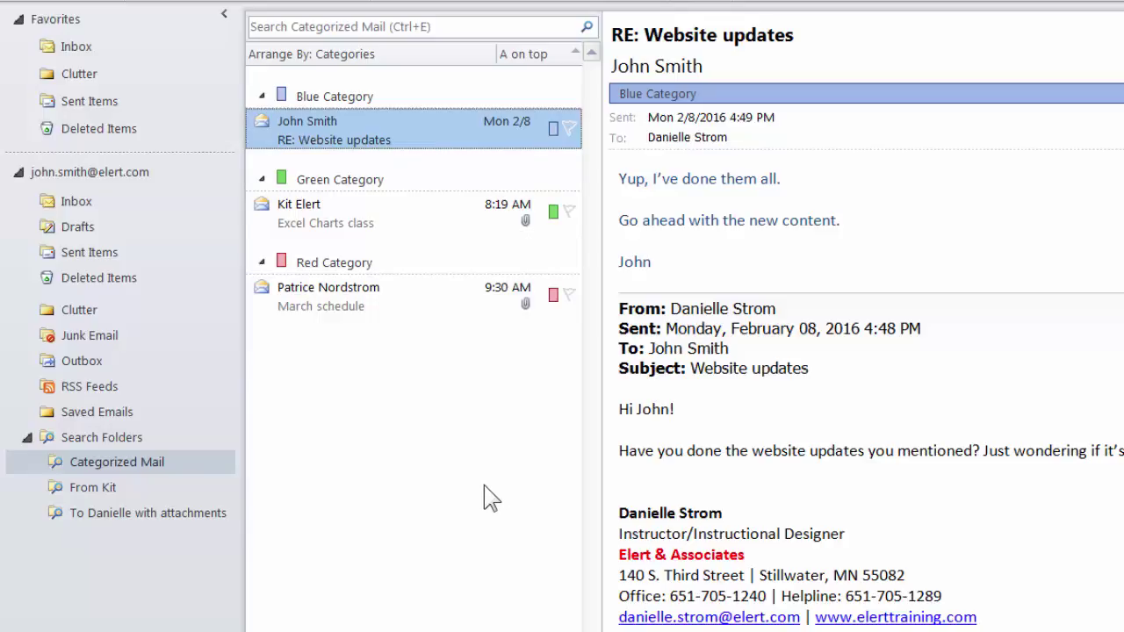
pyautogui.click(123, 492)
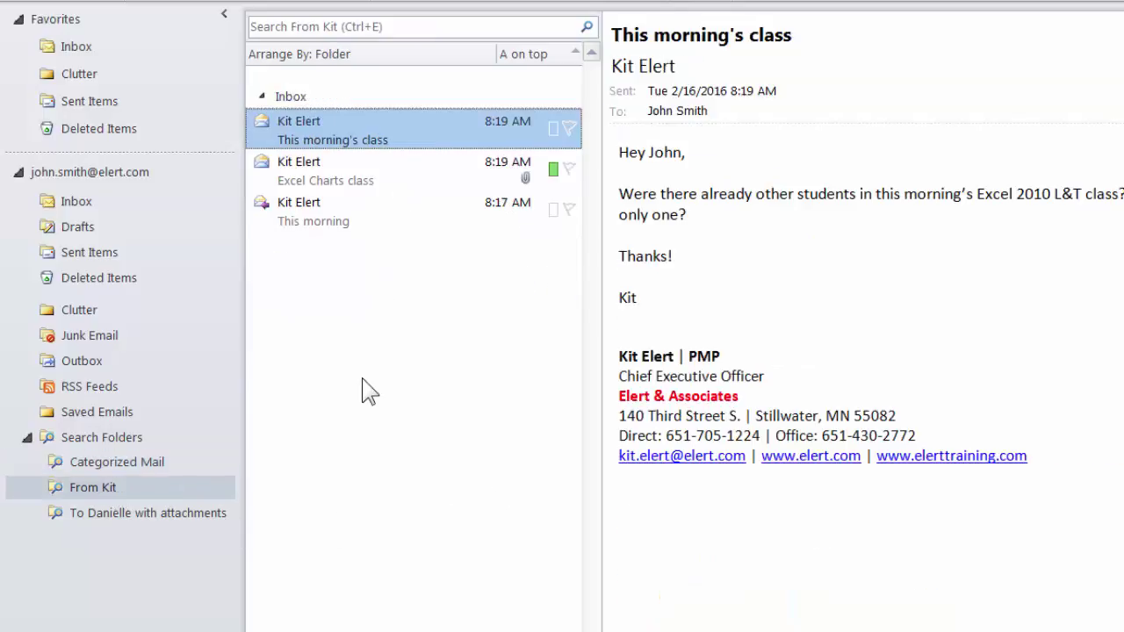
# - View the custom search folder for sent messages with attachments and permanently delete that search folder
pyautogui.click(200, 517)
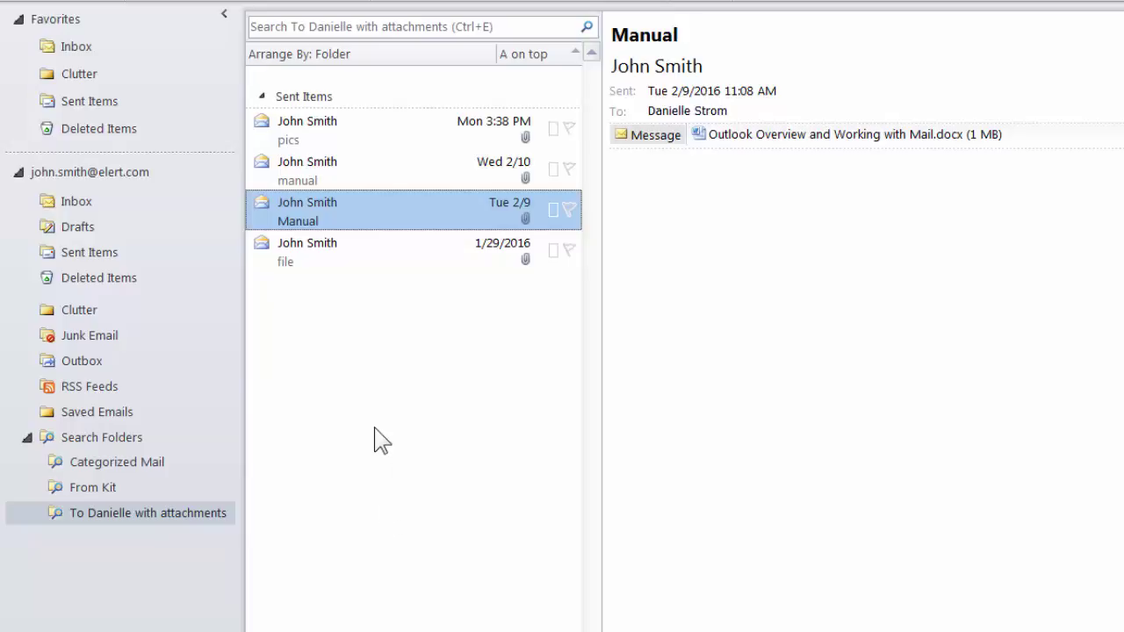
pyautogui.rightClick(120, 515)
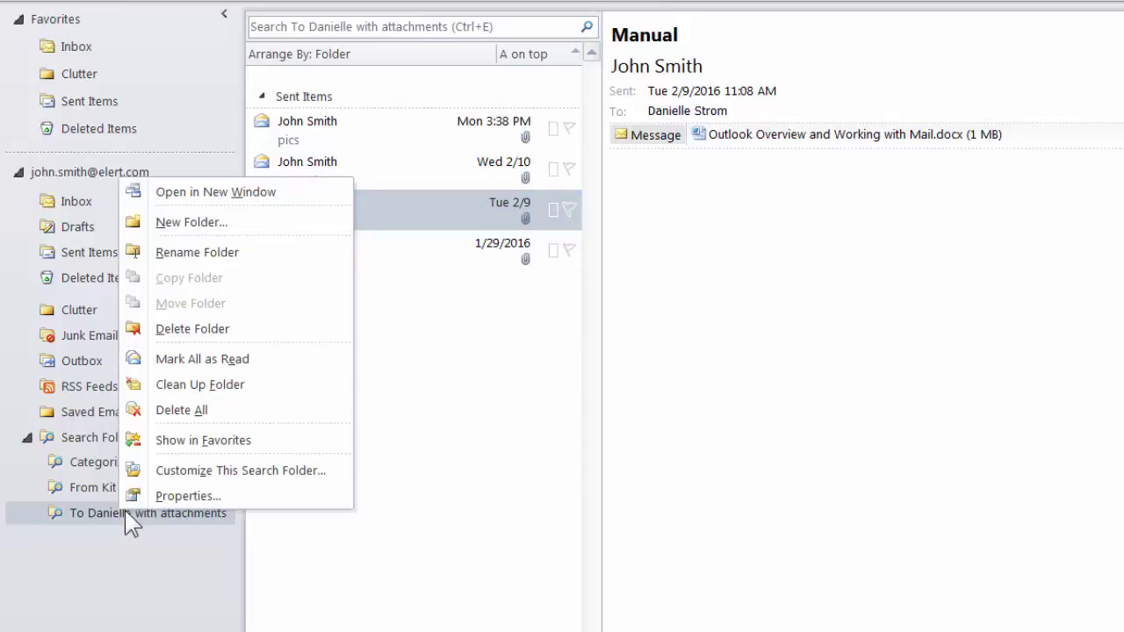
pyautogui.click(248, 333)
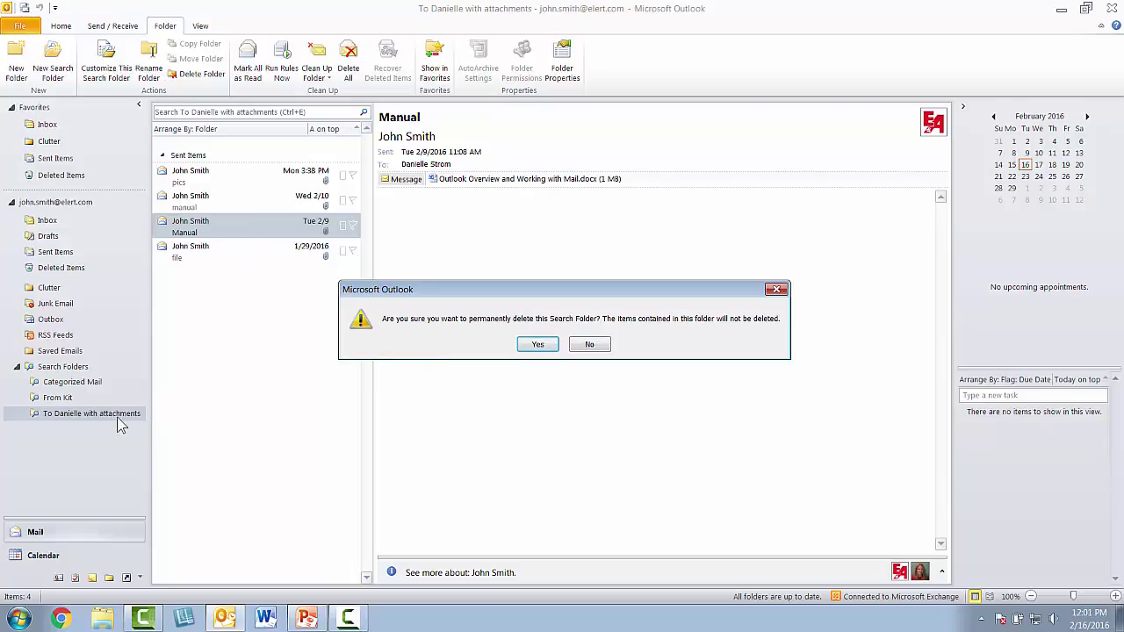
pyautogui.click(541, 344)
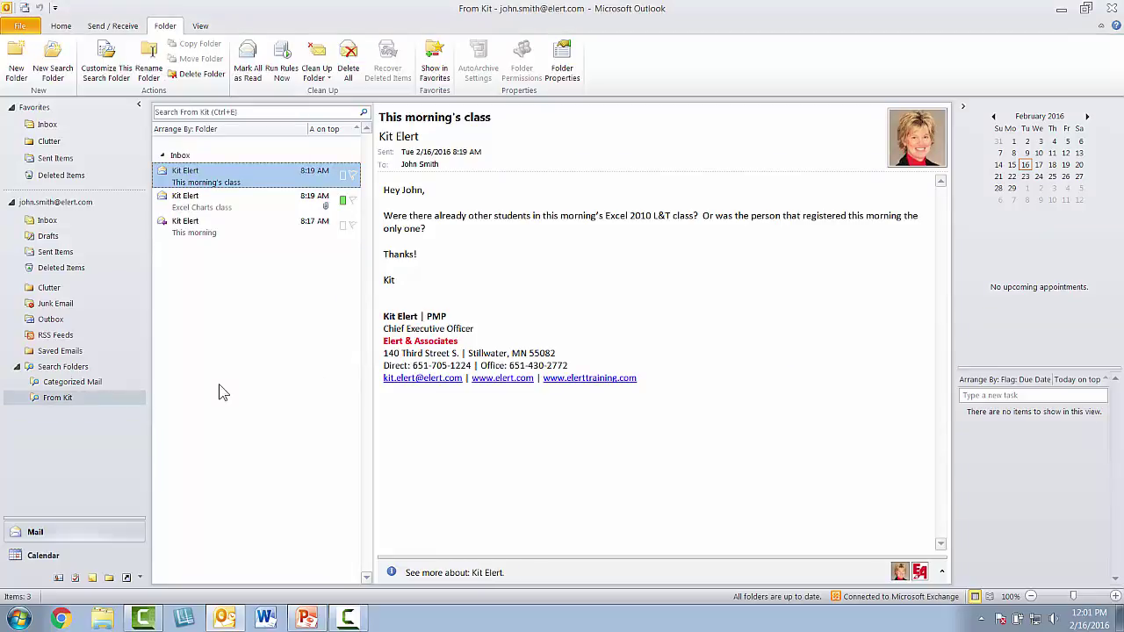
# - Check Sent Items for the messages the deleted search folder had listed, and return to the Inbox
pyautogui.click(70, 163)
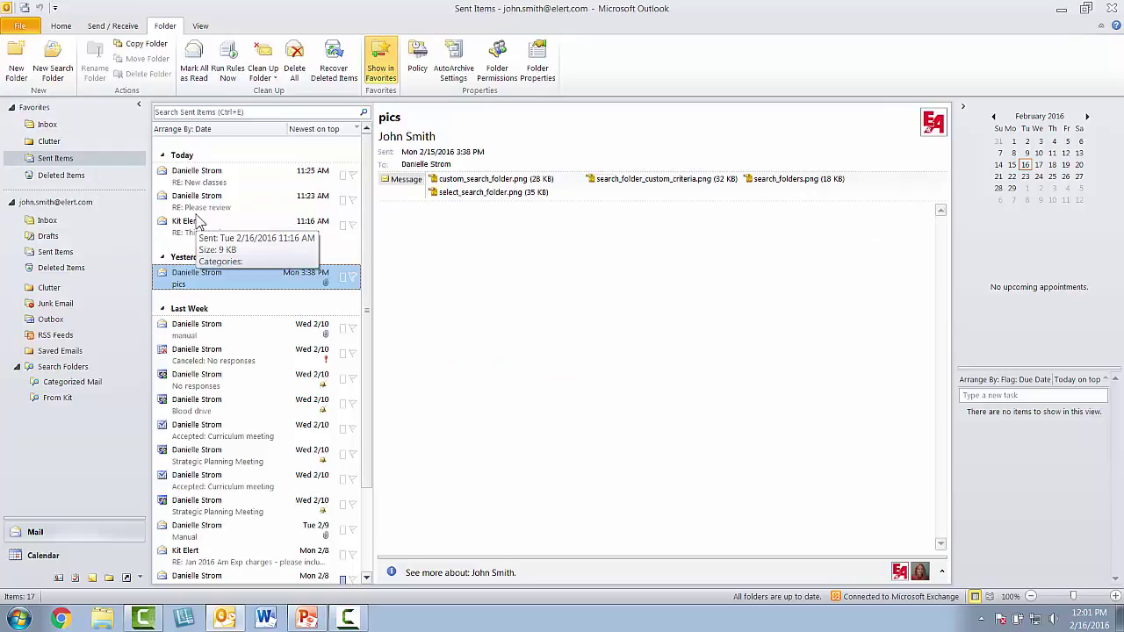
pyautogui.click(51, 125)
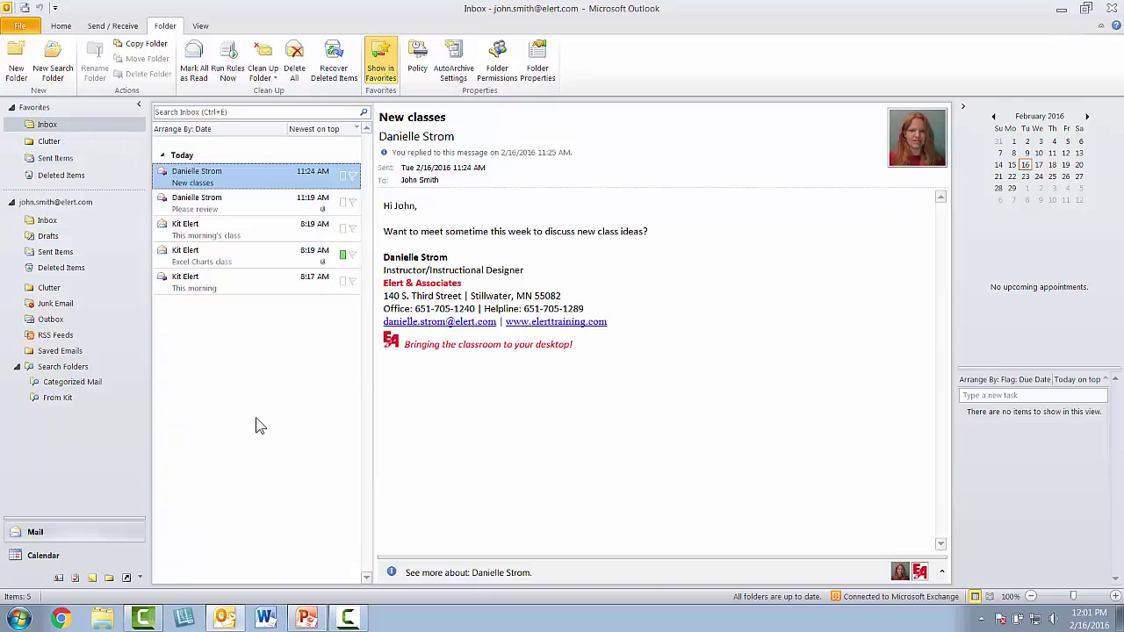